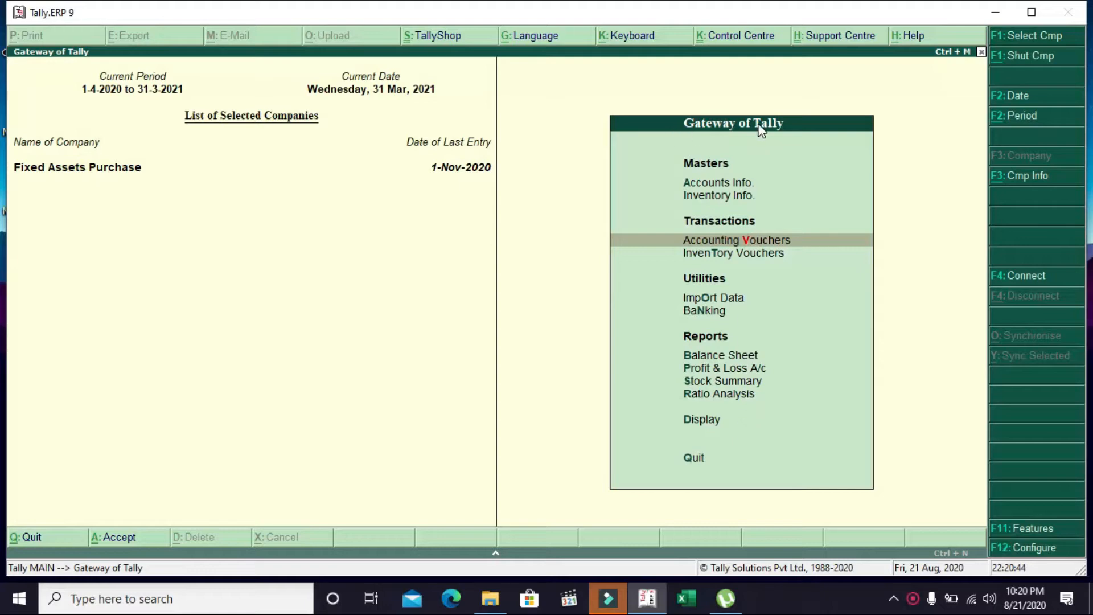
Start a new journal voucher and set its date to 31-3-2021.
click(743, 239)
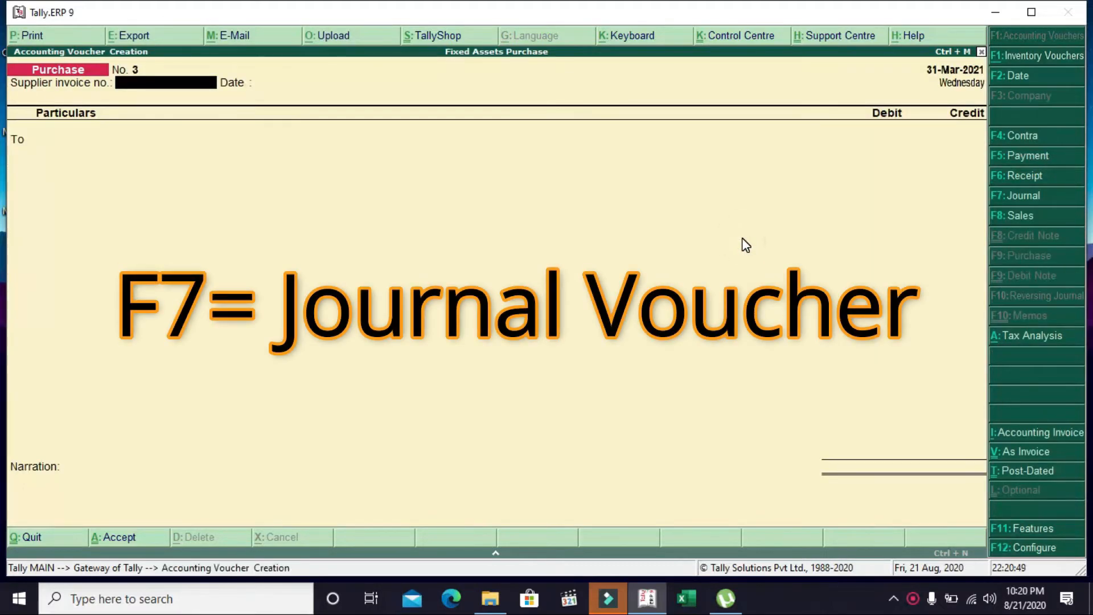
key(F7)
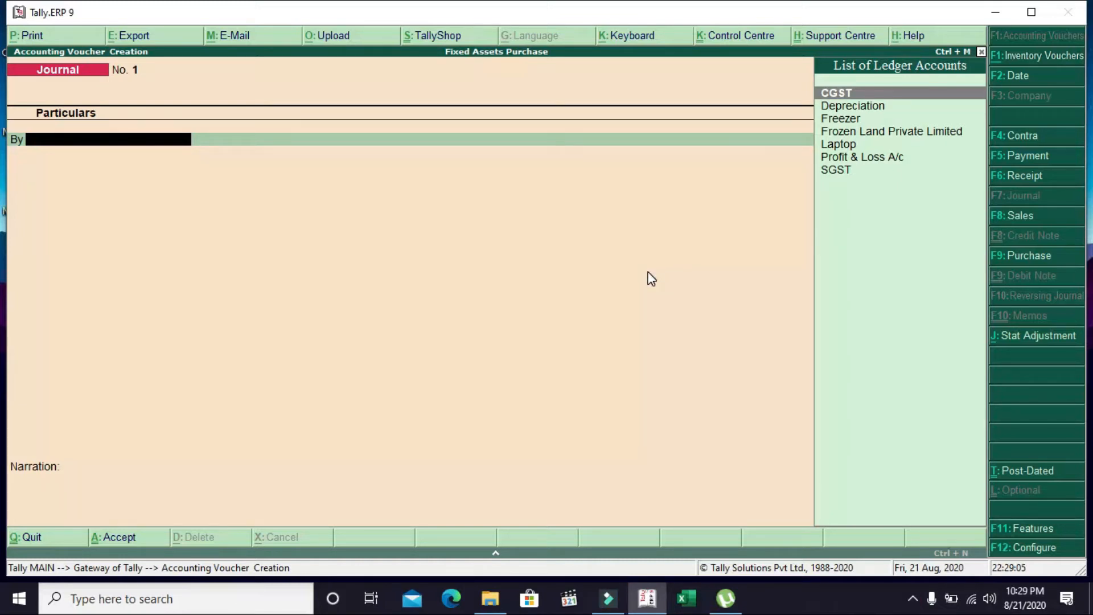
key(F2)
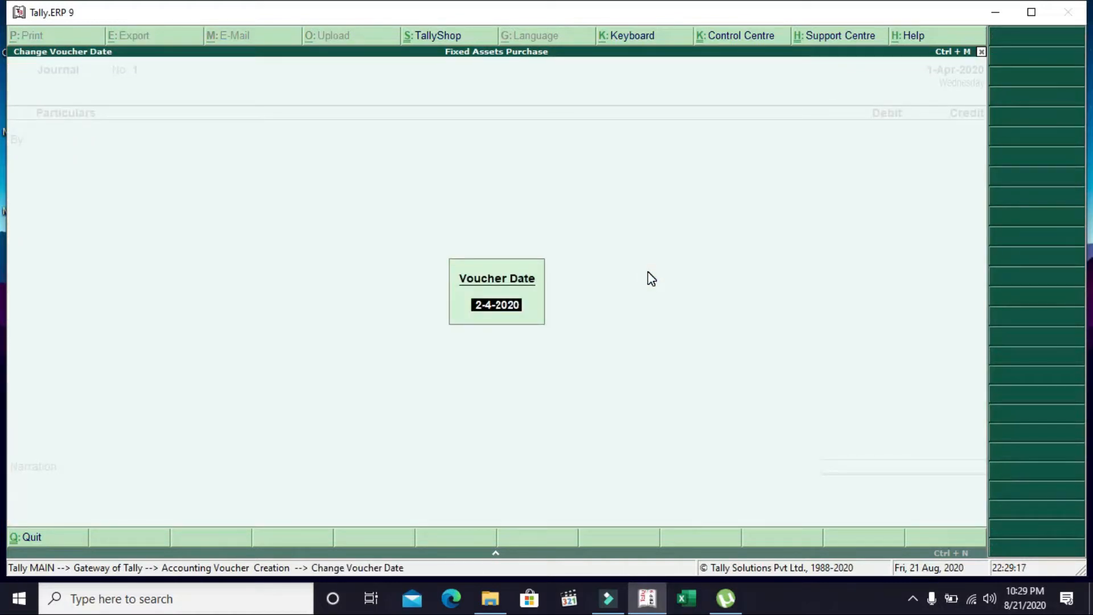
text(31/3/2020)
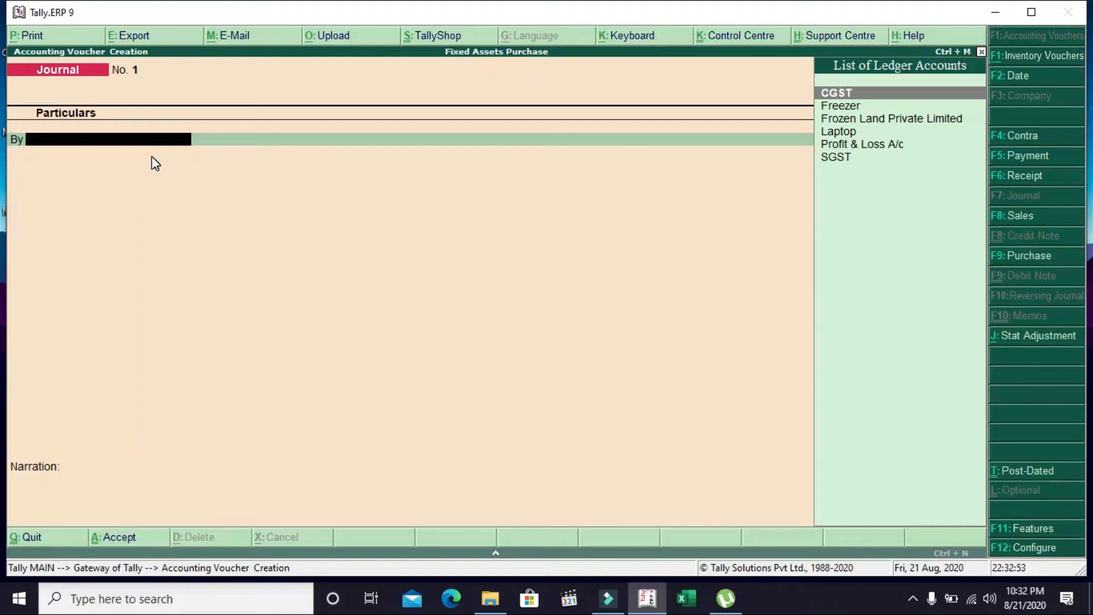
Create a ledger named Depreciation from the voucher's debit line and place it under Indirect Expenses.
key(alt+c)
text(Depre)
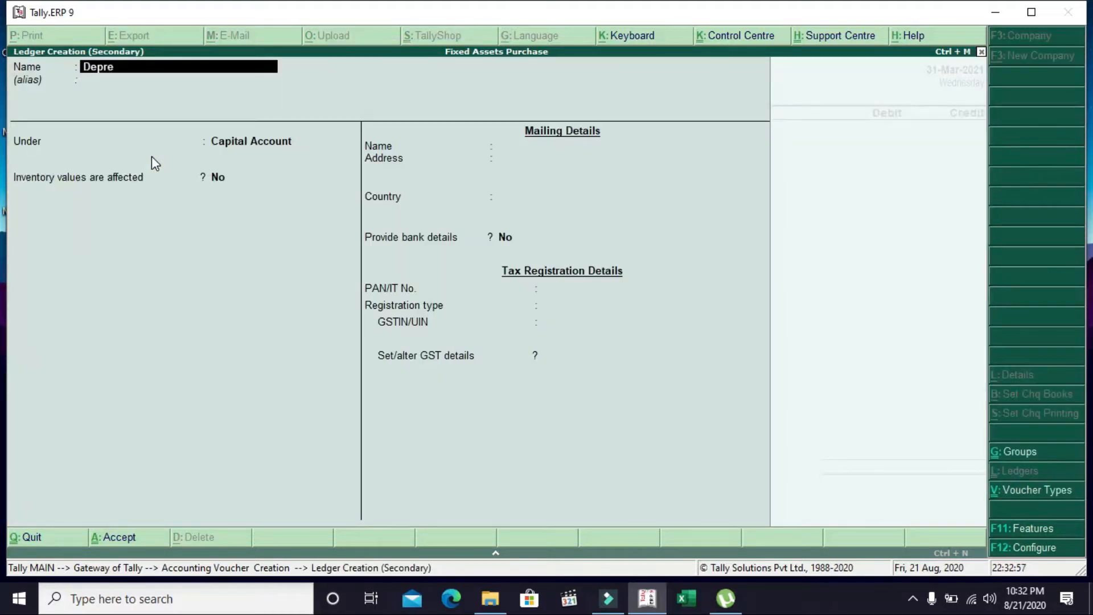
text(ciation)
key(Return)
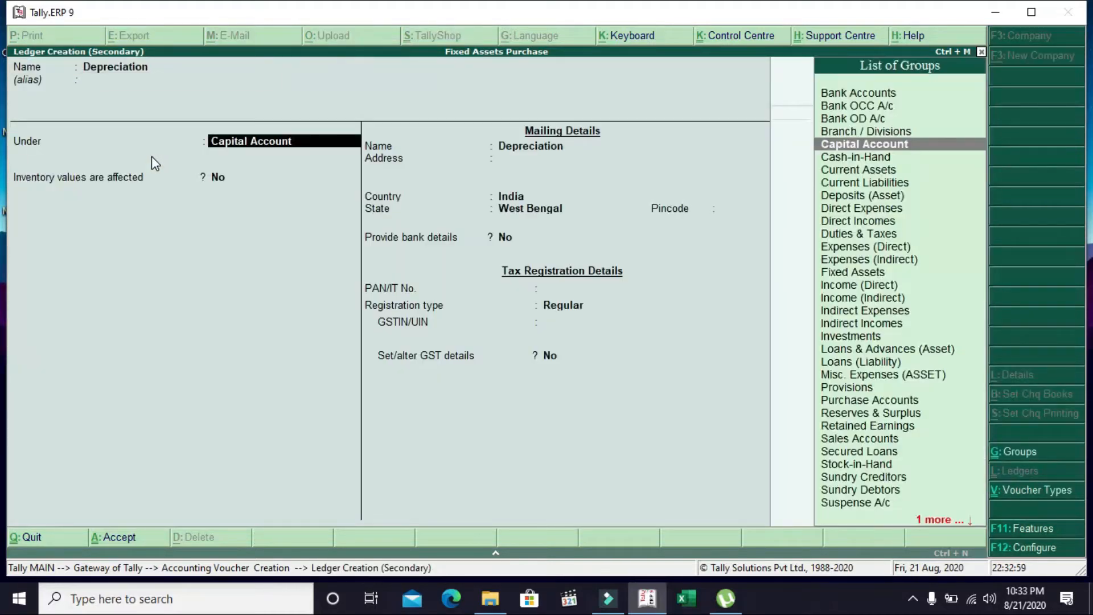
text(i)
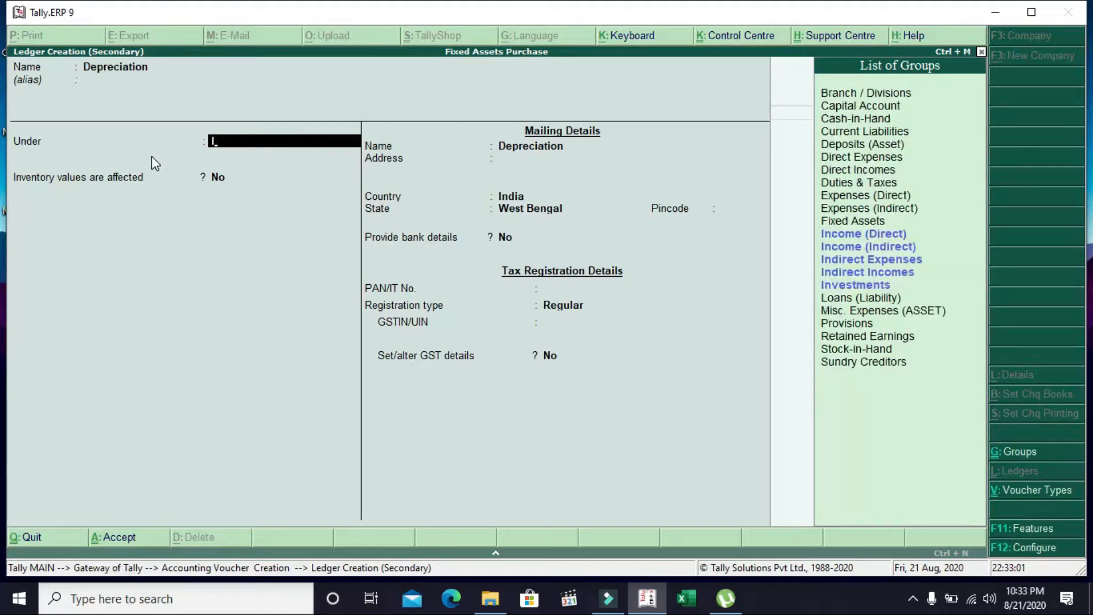
key(Down)
key(Down)
key(Return)
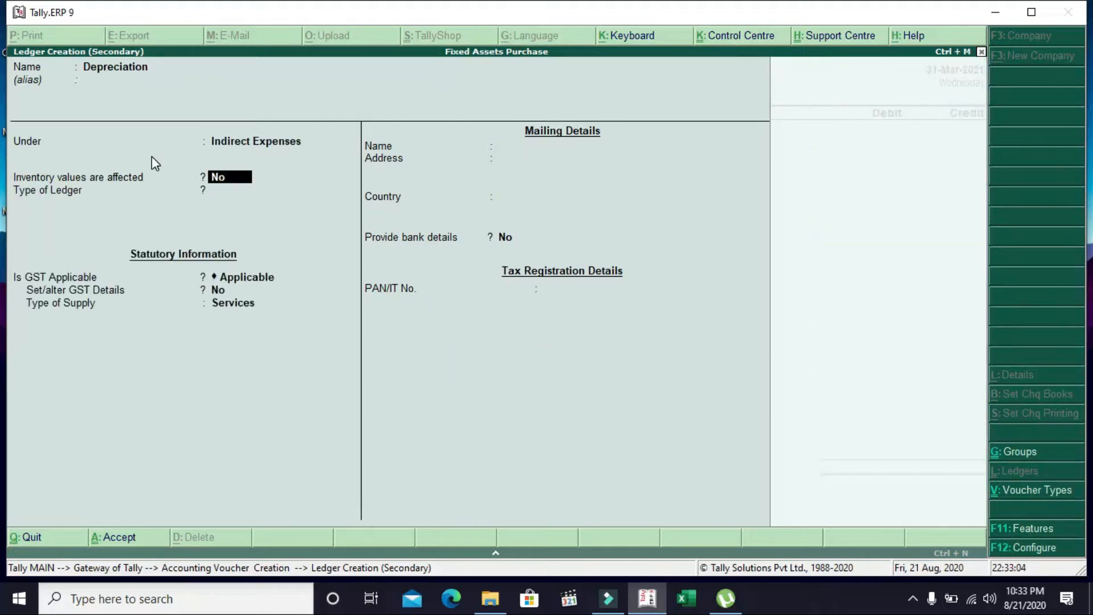
Set GST to Not Applicable for the Depreciation ledger, keep the other defaults and save it as the debit account.
key(Return)
key(Return)
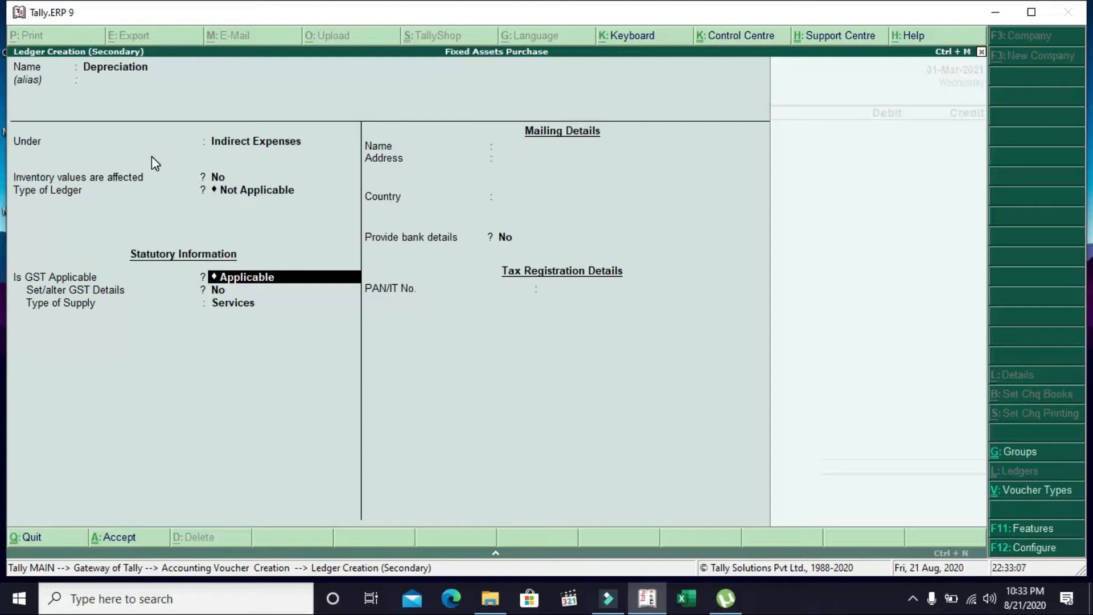
text(n)
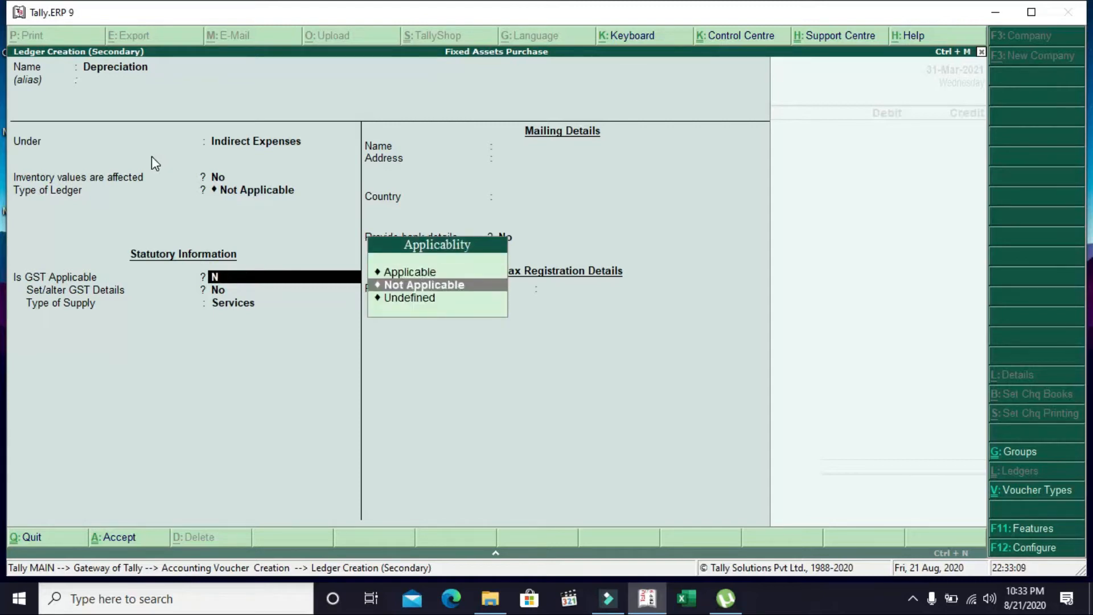
key(Return)
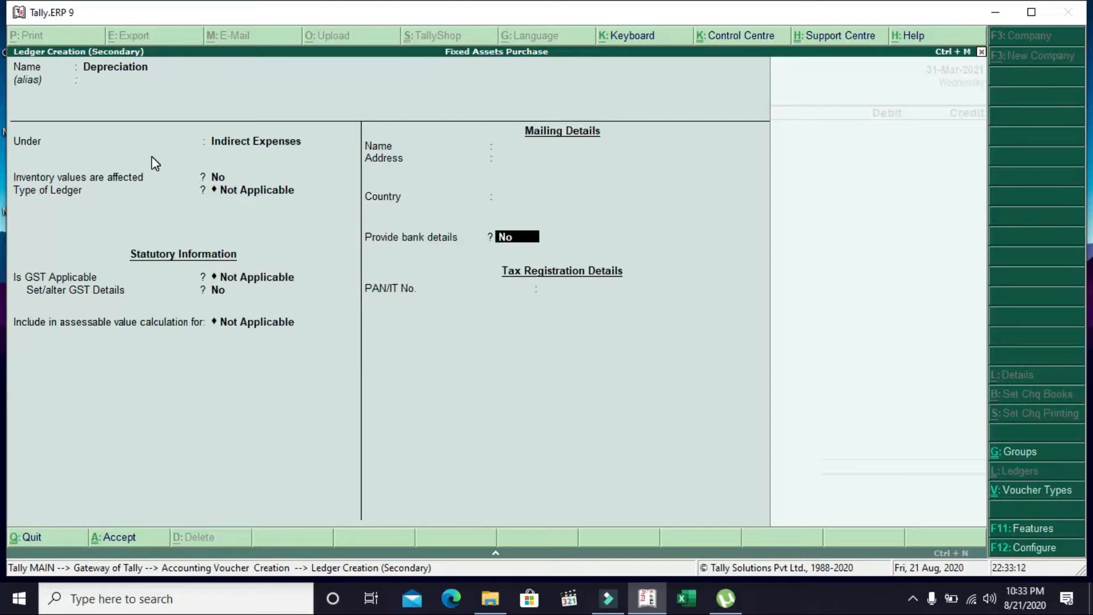
key(Return)
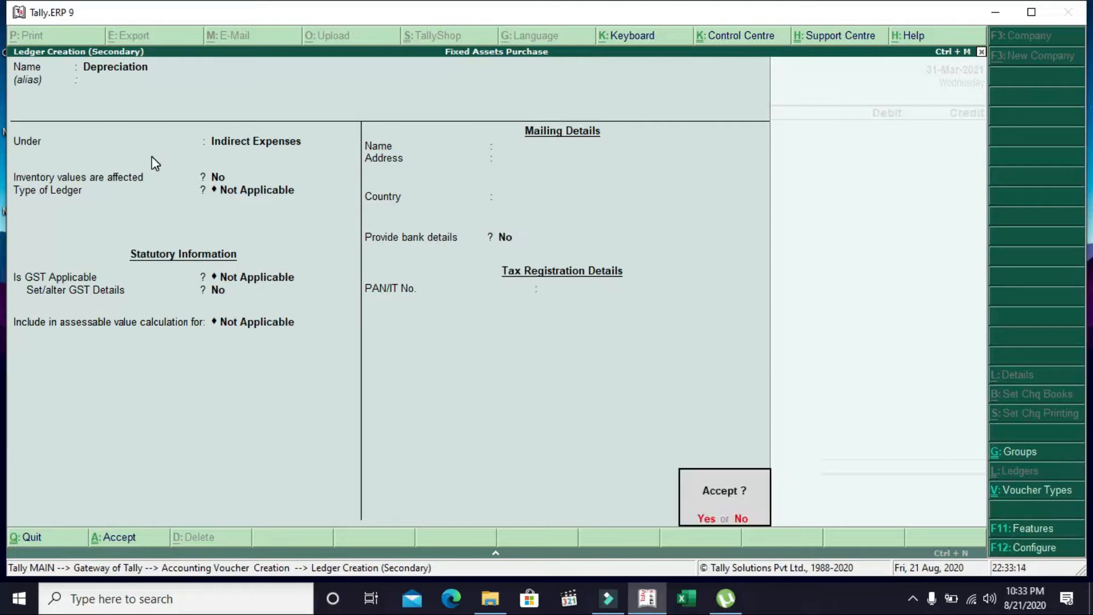
key(y)
key(Return)
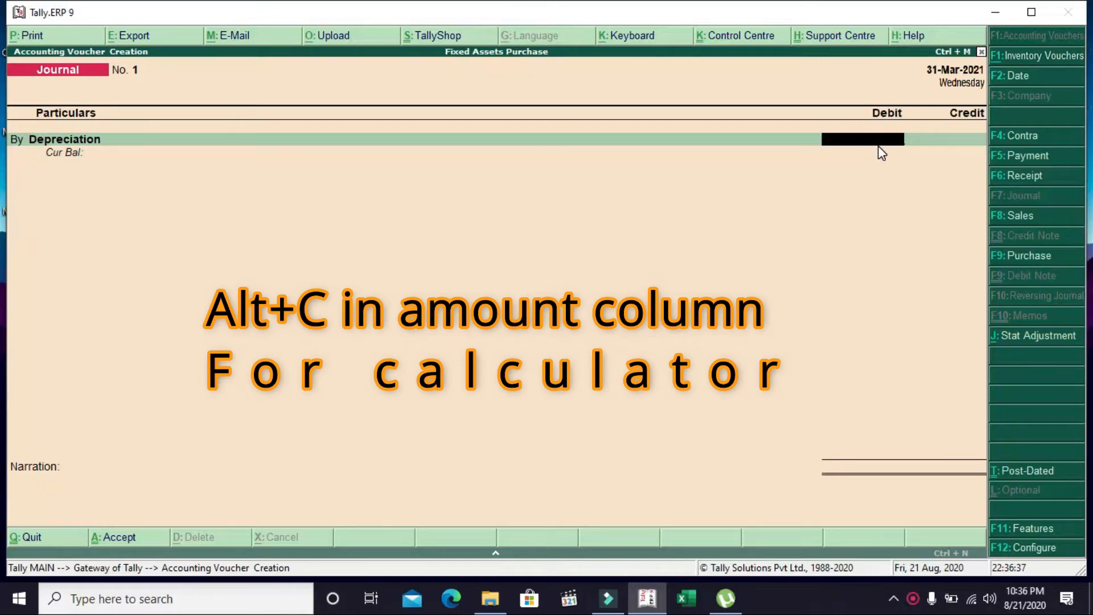
Calculate the Depreciation debit amount with the built-in calculator as 30000*10% and enter the result.
key(alt+c)
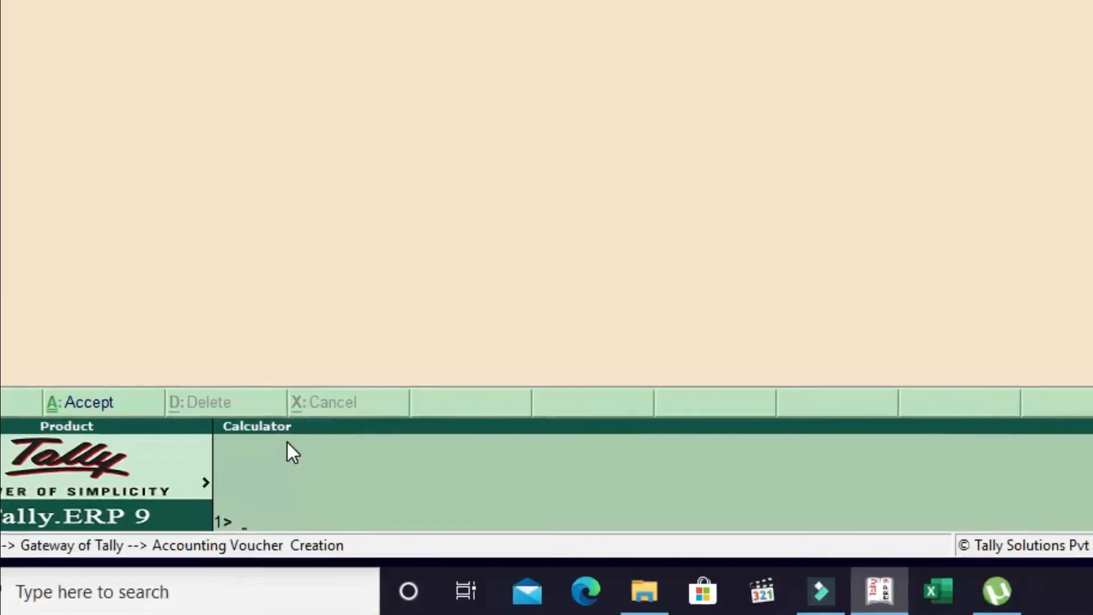
text(300)
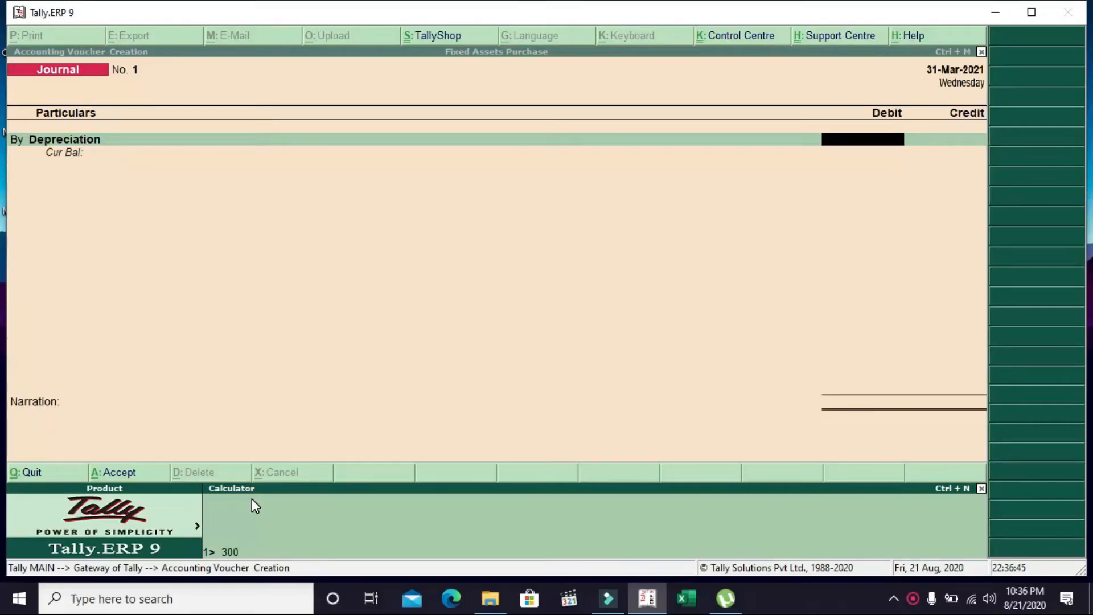
text(00*10%)
key(Return)
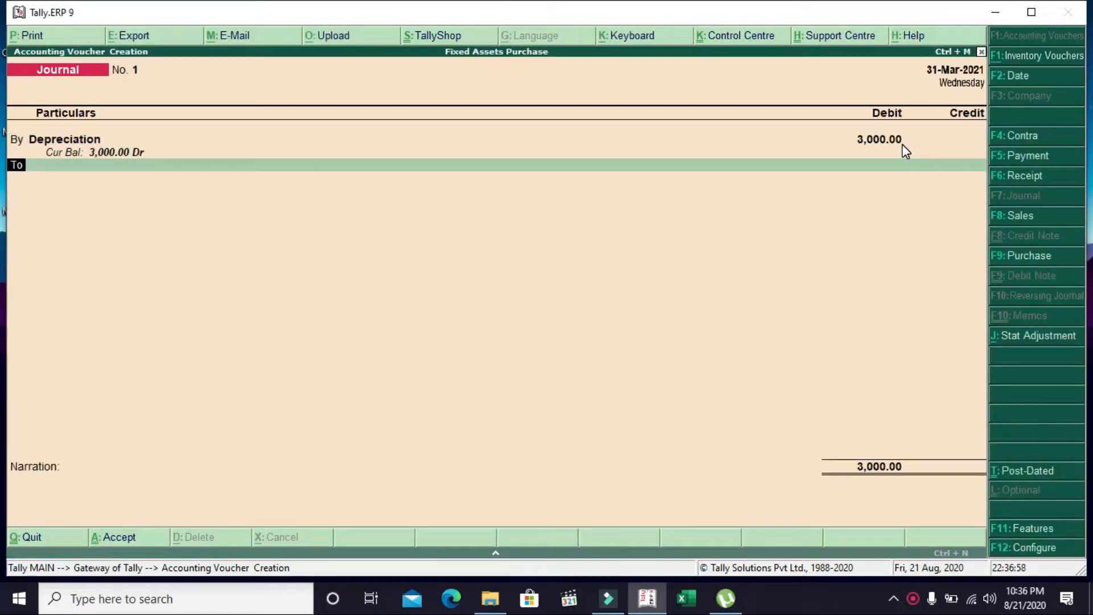
Credit the Laptop ledger with 3,000.00 in the journal voucher.
key(Return)
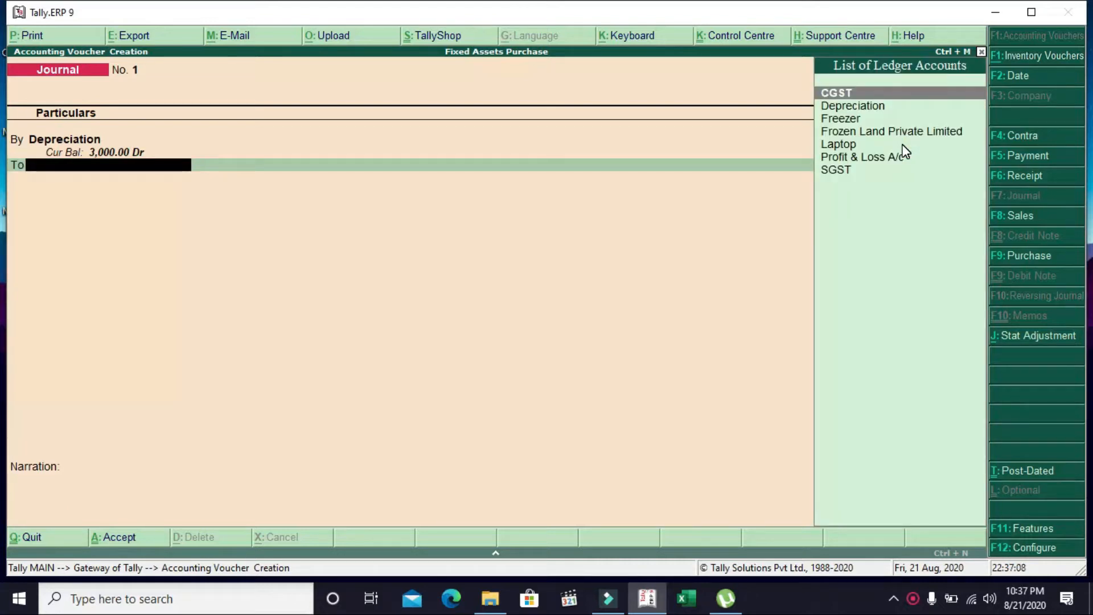
key(Down)
key(Down)
key(Down)
key(Down)
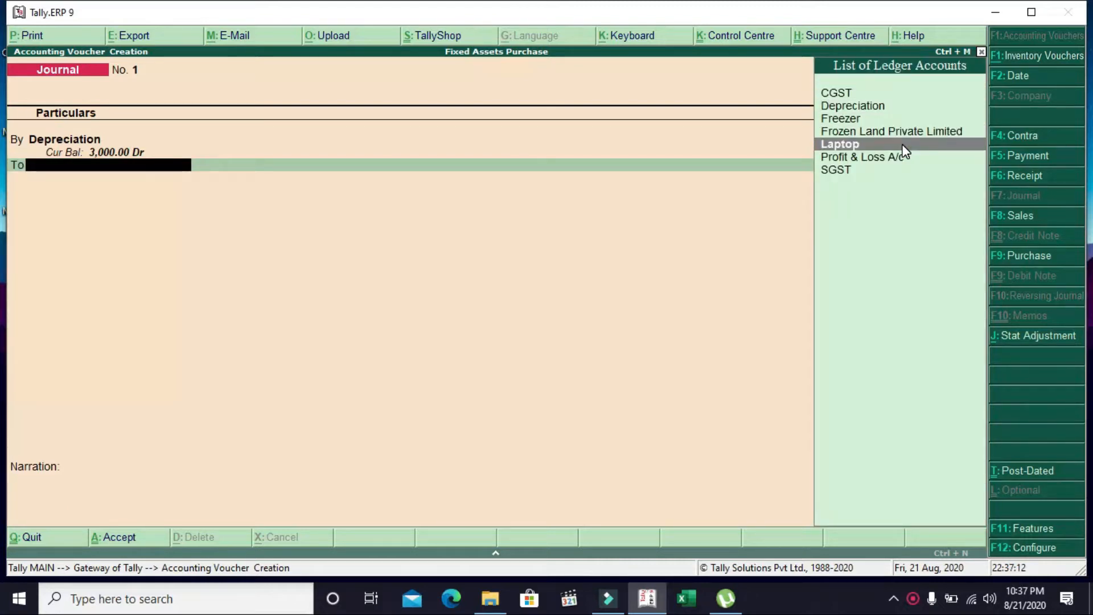
key(Return)
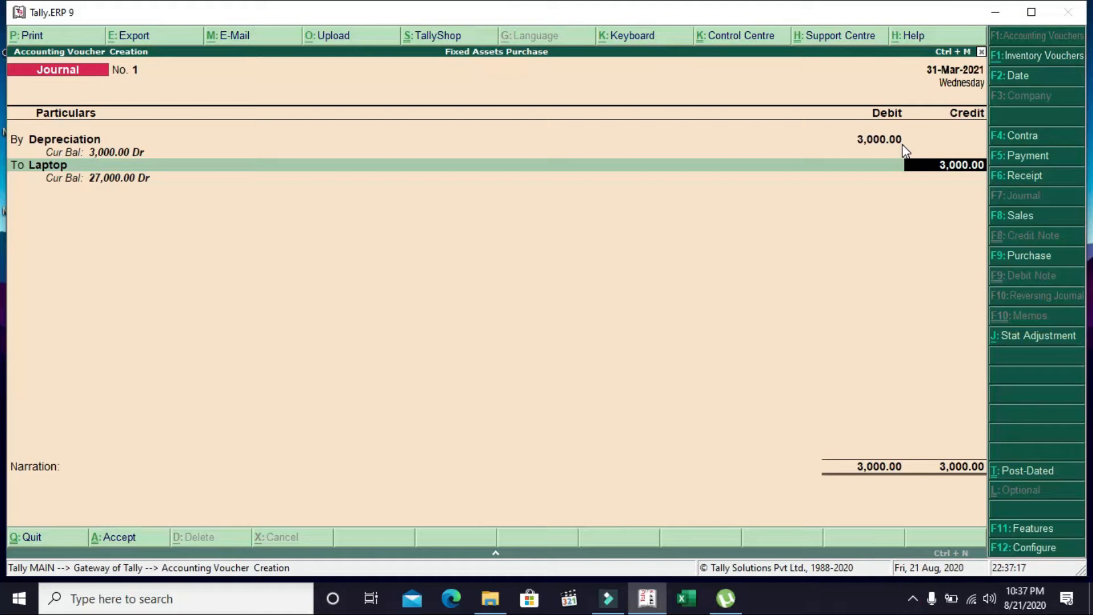
key(Return)
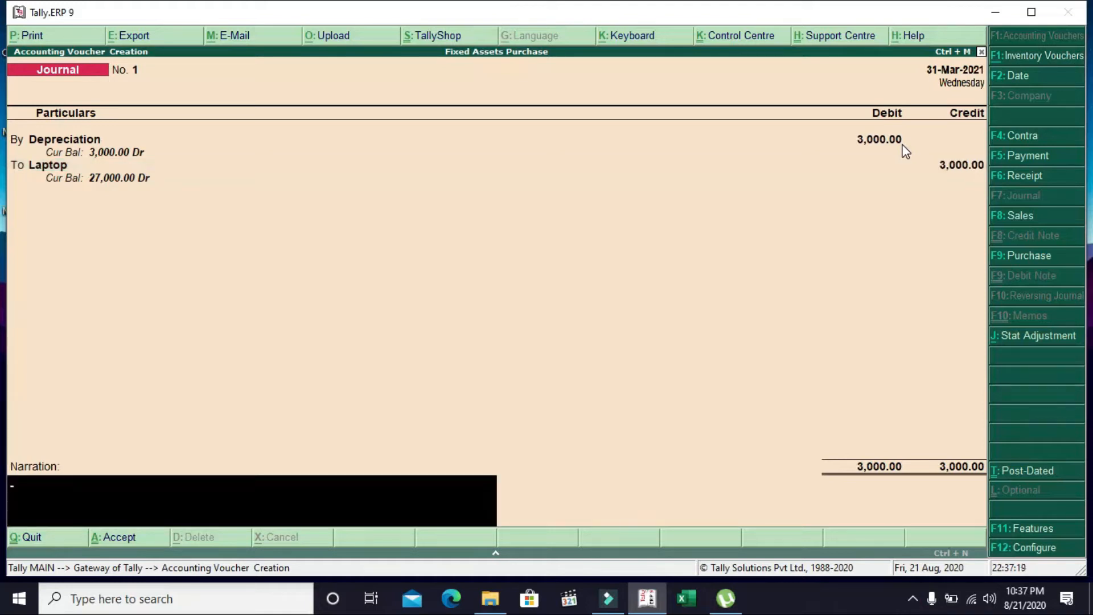
Enter the narration "Being Depreciation Charged on laptop" and save the journal voucher.
text(Being Depreciation Char)
text(ged on la)
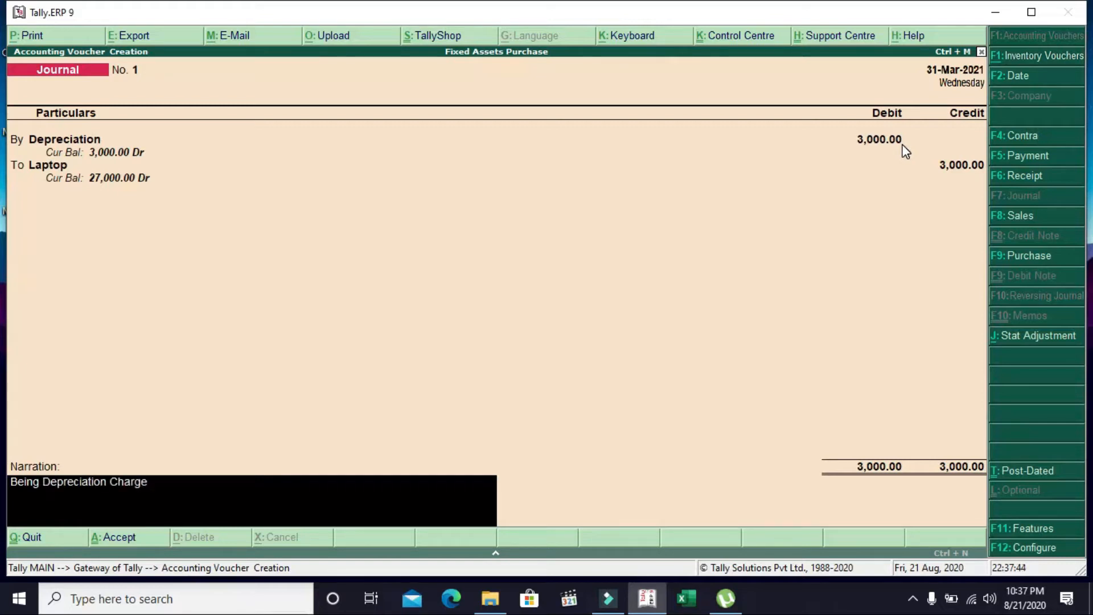
text(ptop)
key(Return)
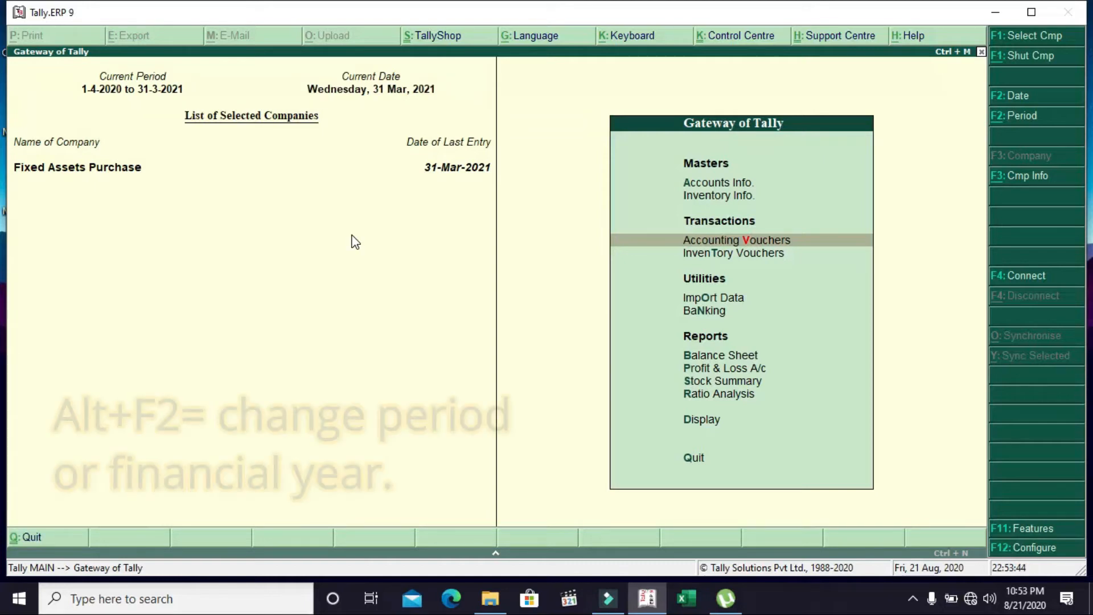
Change the company's current period to 1-4-2021 through 31-3-2022.
key(alt+F2)
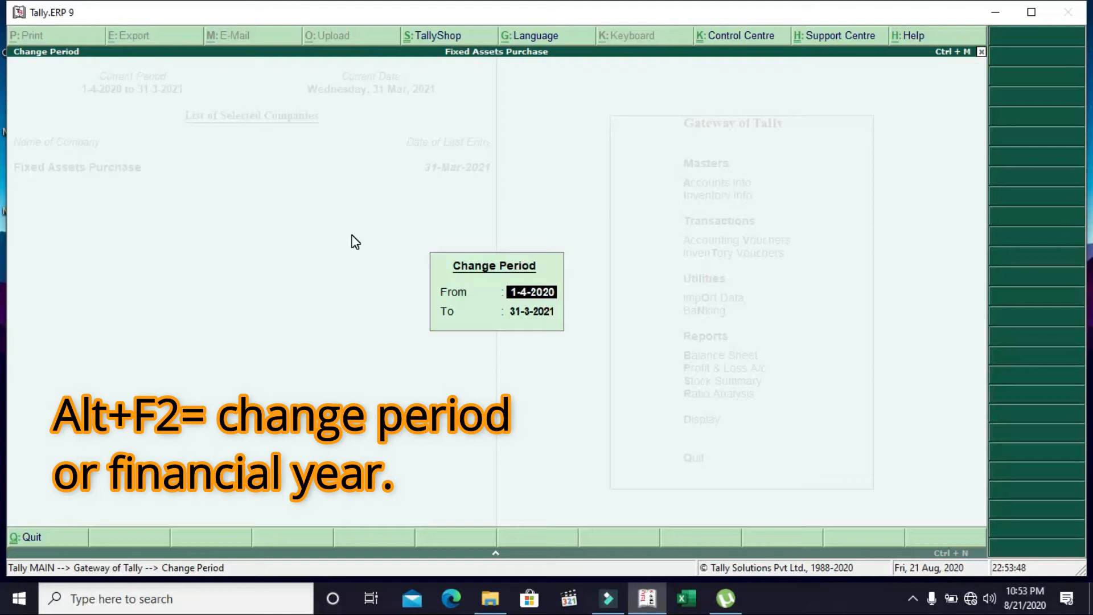
text(1/4/2)
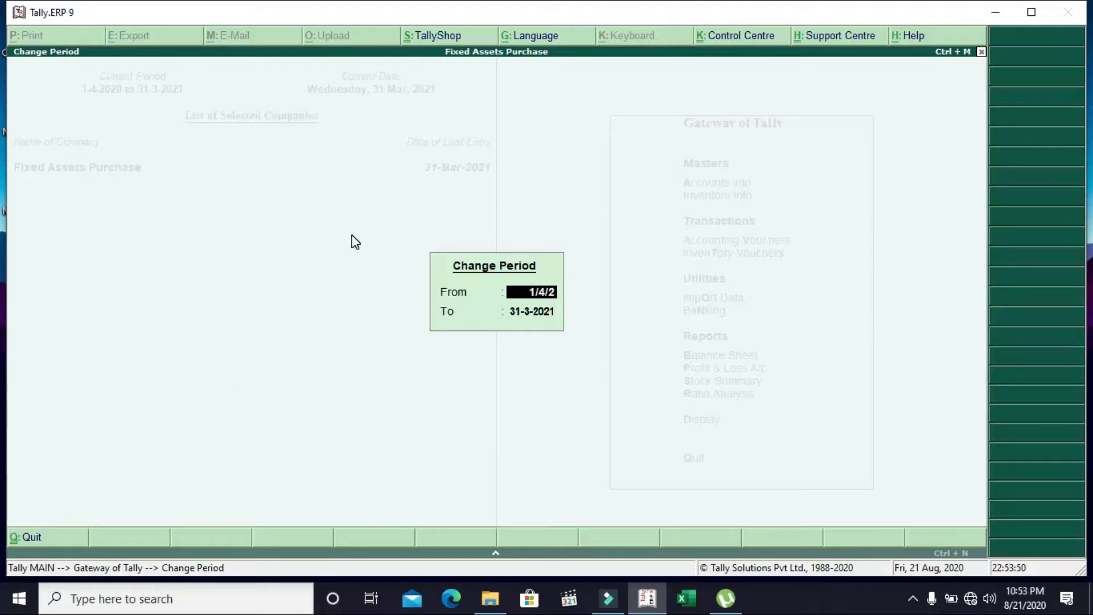
text(021)
key(Return)
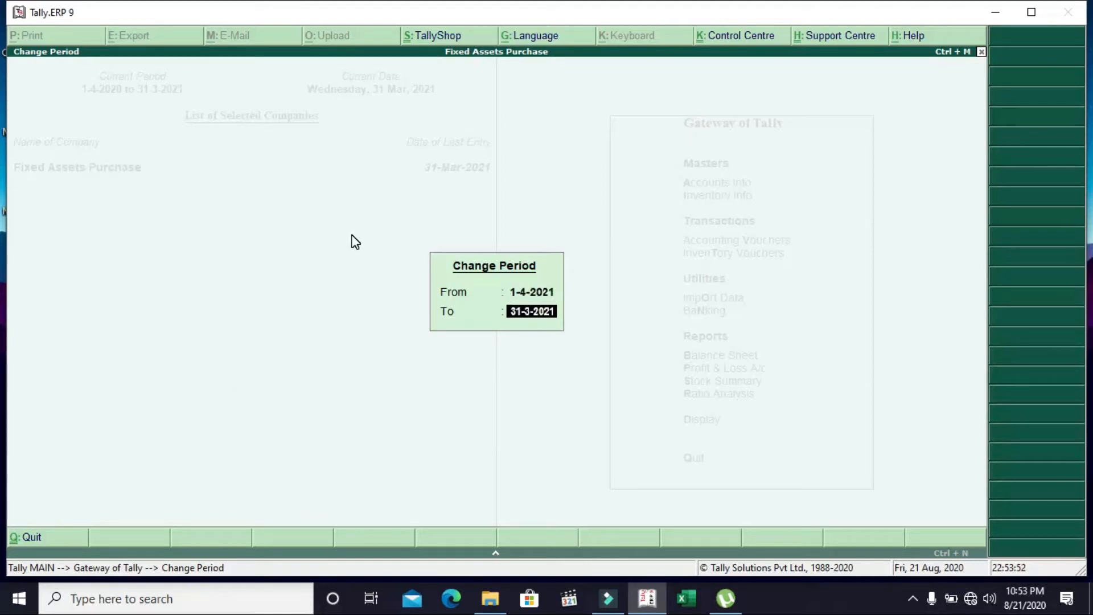
text(31/3/2022)
key(Return)
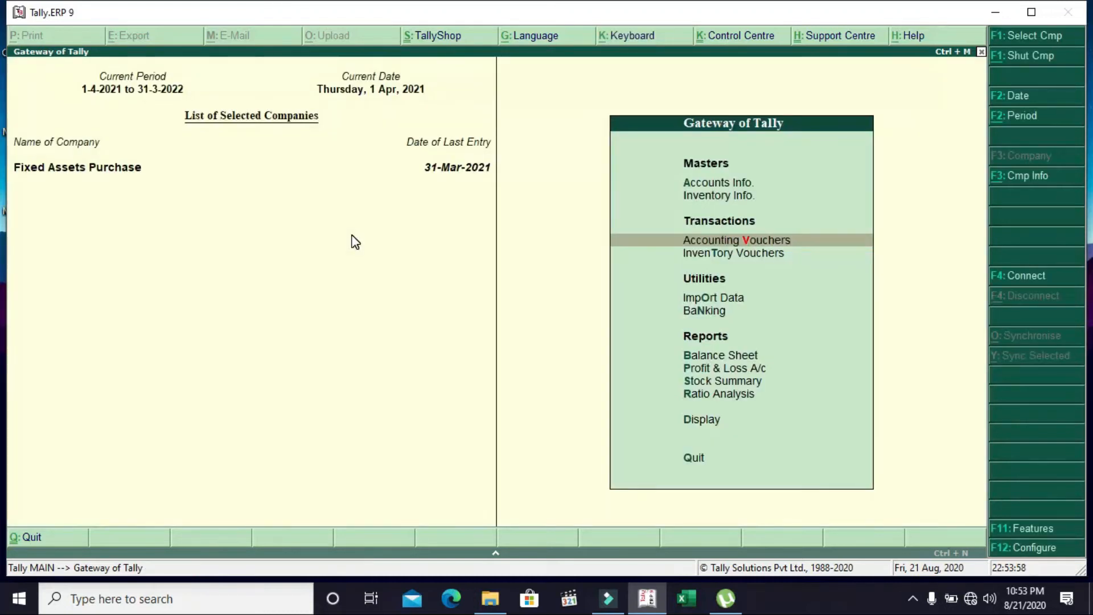
Start another journal voucher and set its date to 31-3-2022.
key(Return)
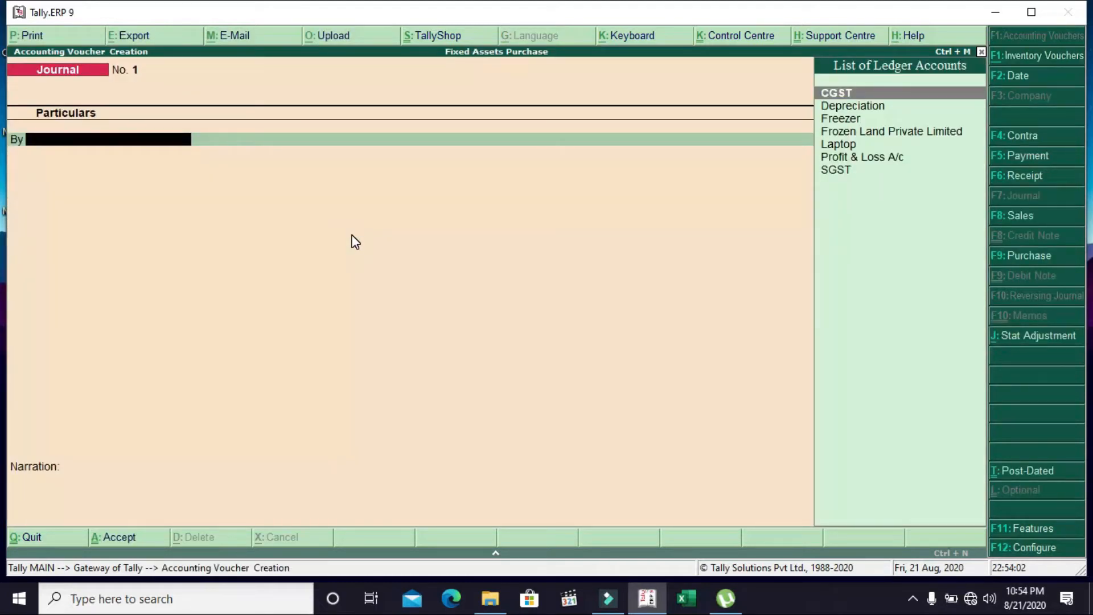
key(F2)
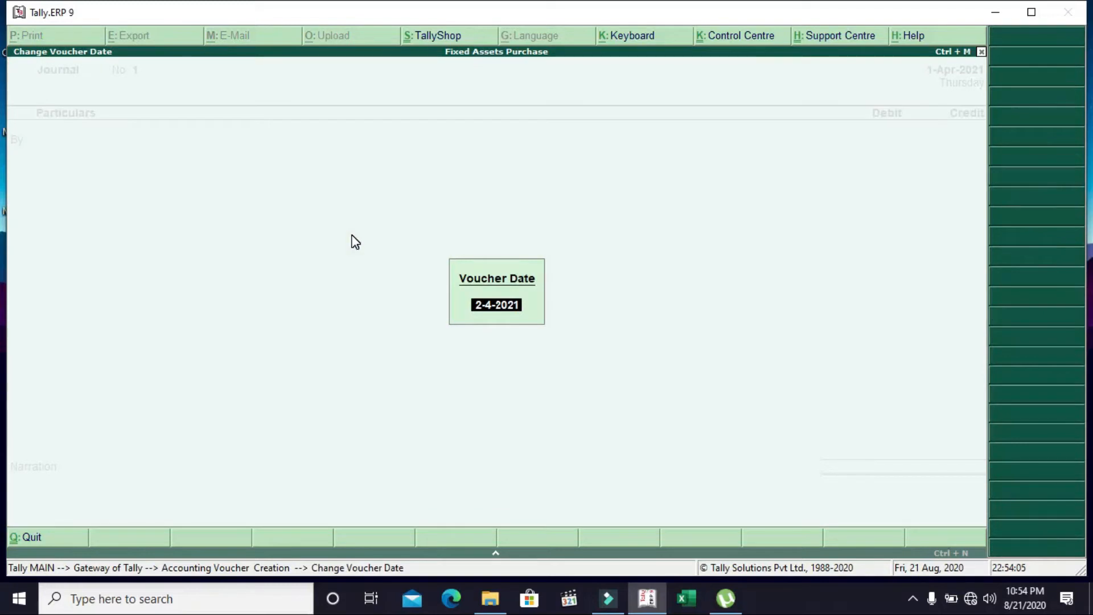
text(31/3/2022)
key(Return)
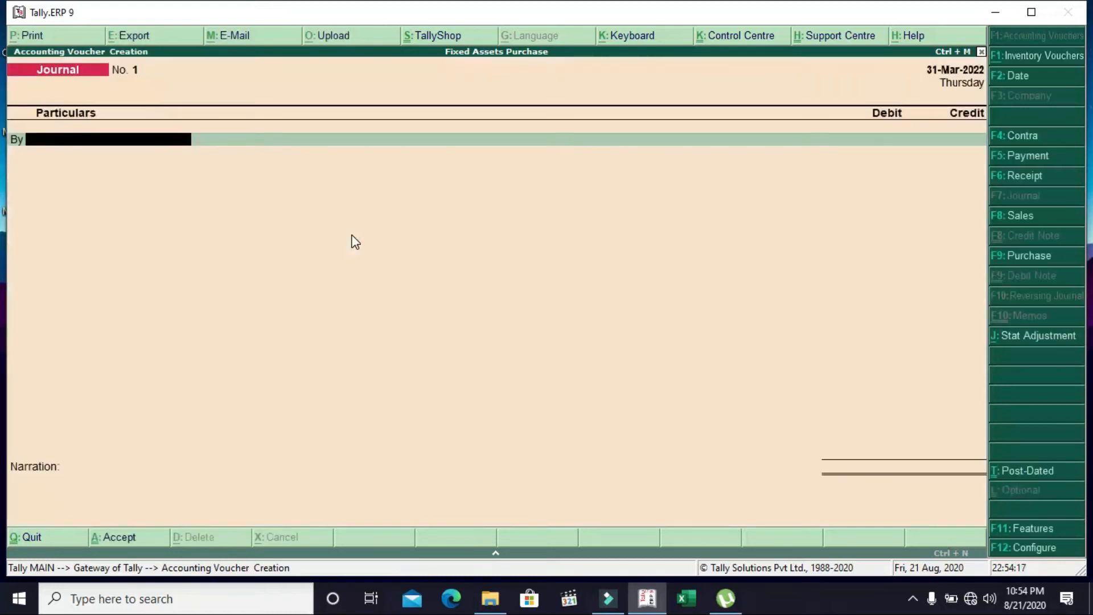
Debit the Depreciation ledger with 3000 and credit the Laptop ledger with the same amount.
key(Down)
key(Down)
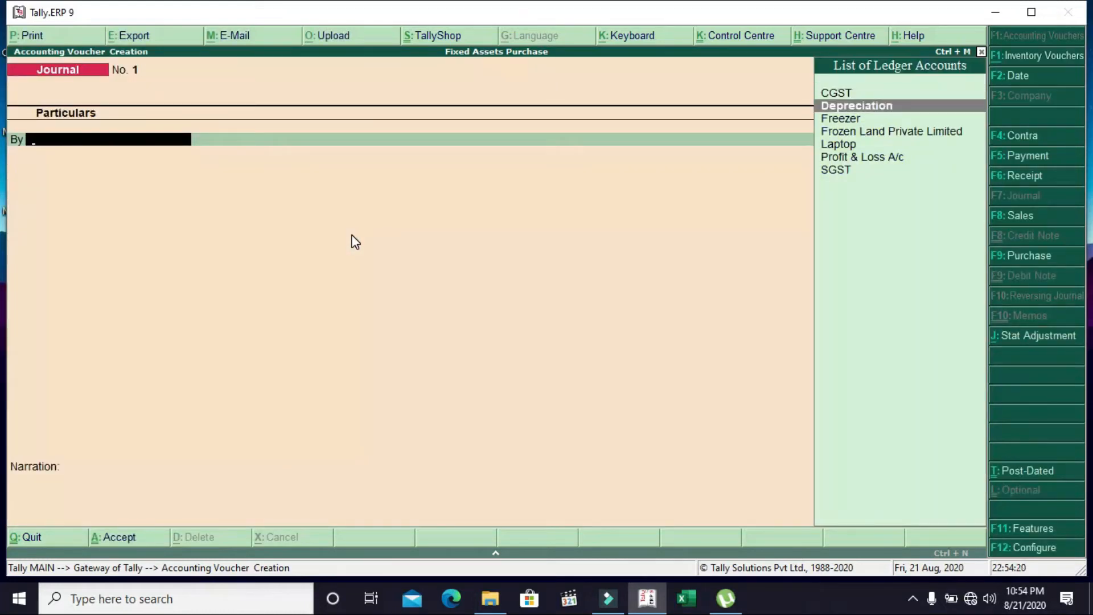
key(Return)
text(3000)
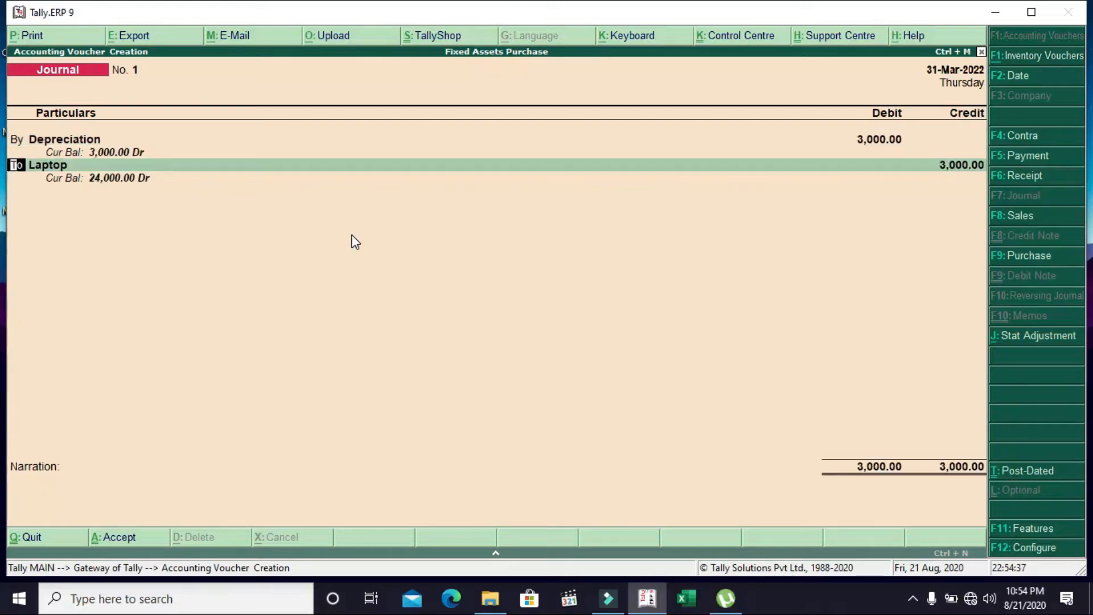
key(Return)
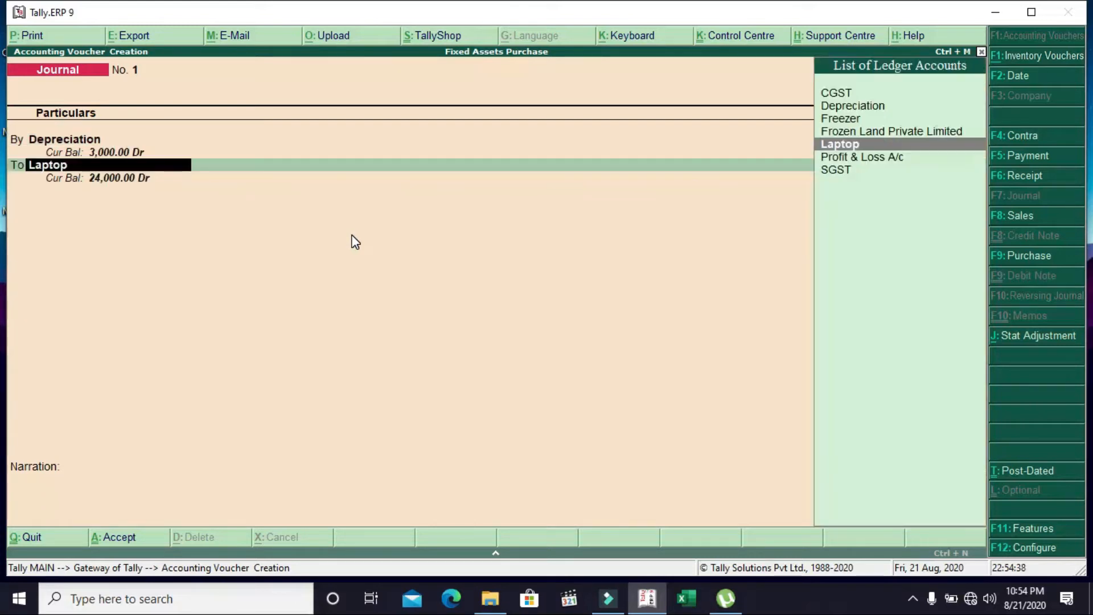
key(Return)
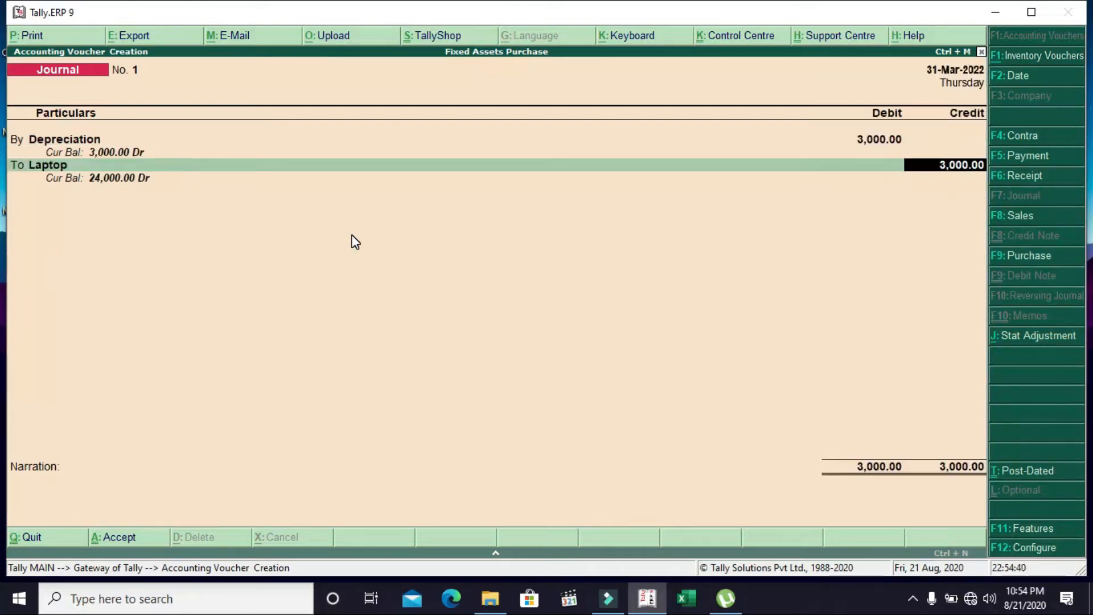
key(Return)
Enter the narration "Being Depreciation charged on laptop for FY. 21-22" and save the journal voucher.
text(B)
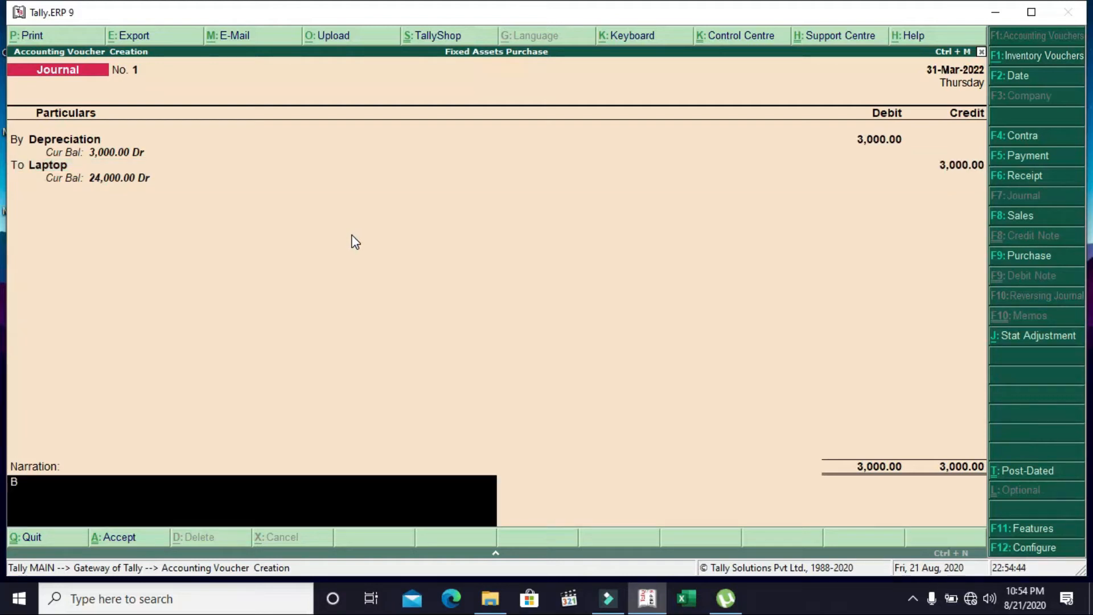
text(eing Depreciation charged on lap)
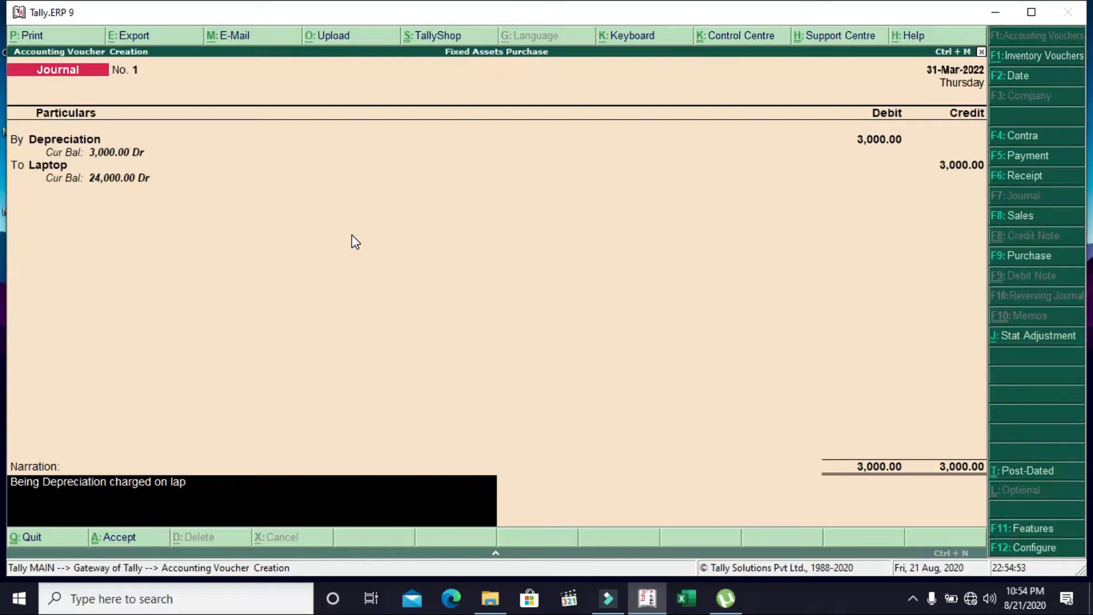
text(top for FY. 21-22)
key(Return)
key(y)
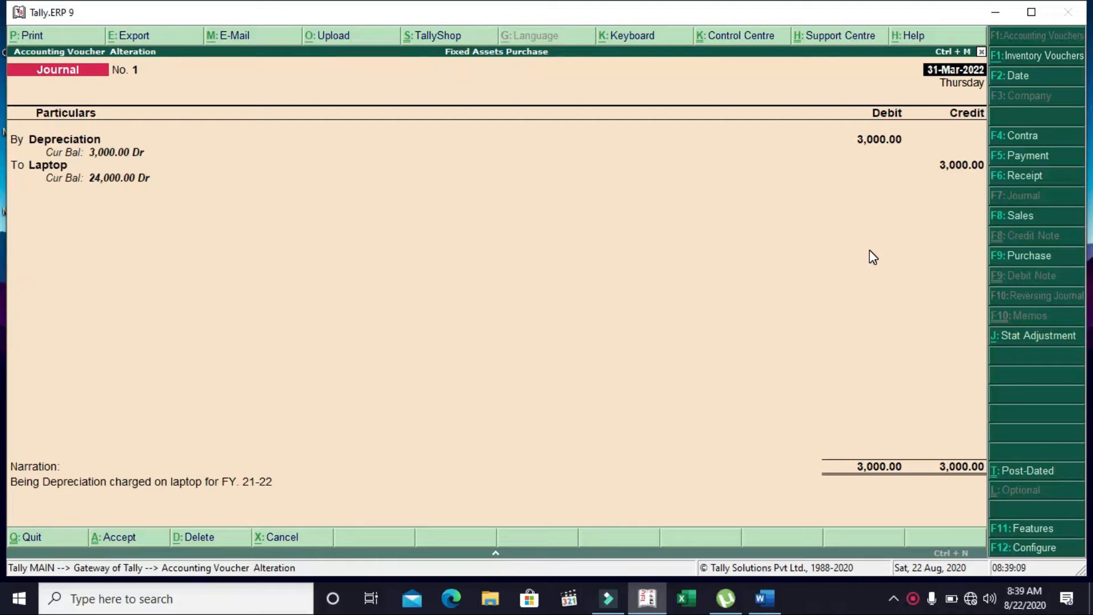
Delete the saved 2021-22 laptop depreciation voucher and date a new journal voucher 31/3/2022.
key(alt+d)
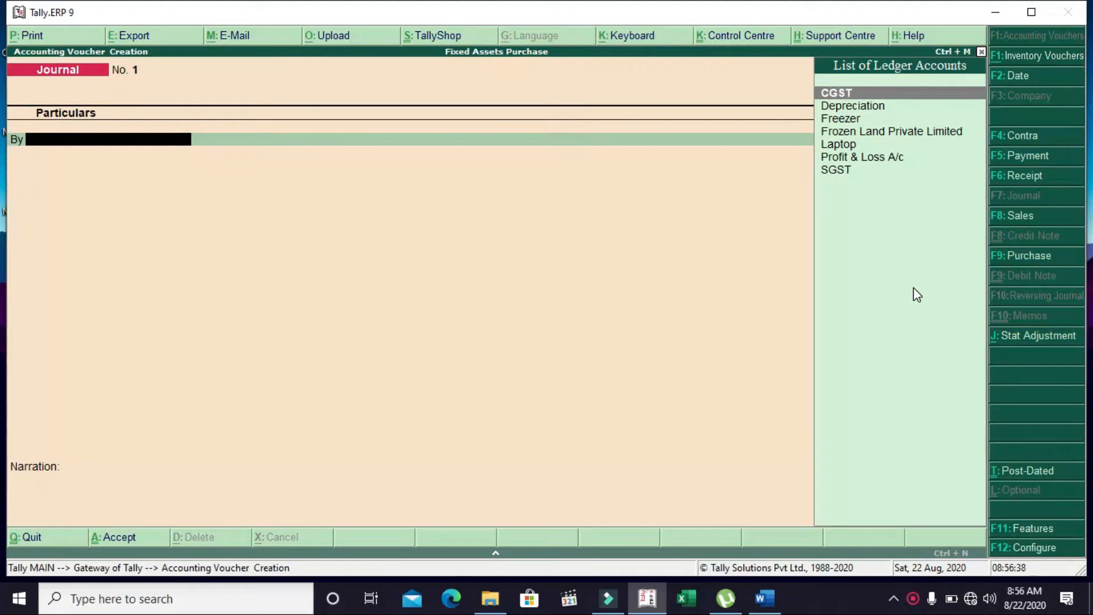
key(F2)
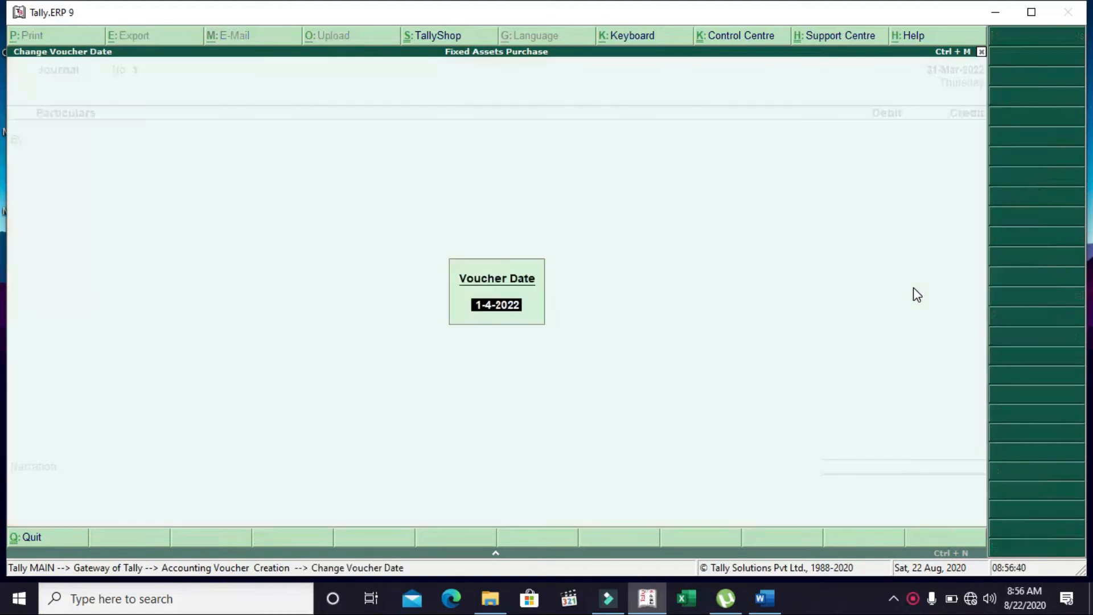
text(31/3/2022)
key(Return)
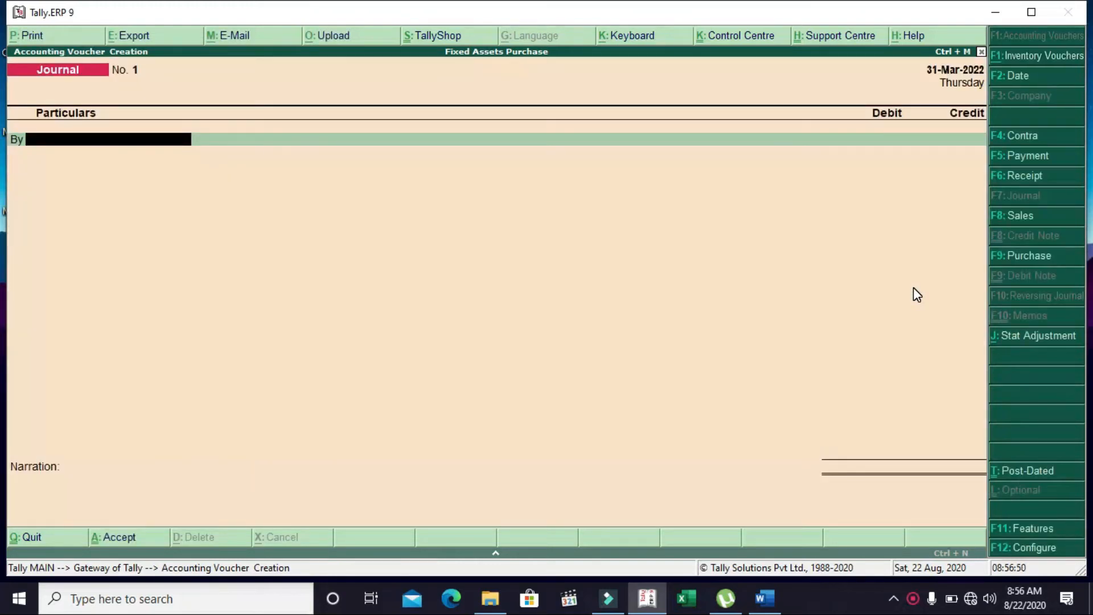
Debit the Depreciation ledger with 2,700, calculated as 27000*10%, and credit the Laptop ledger with the same amount.
key(Down)
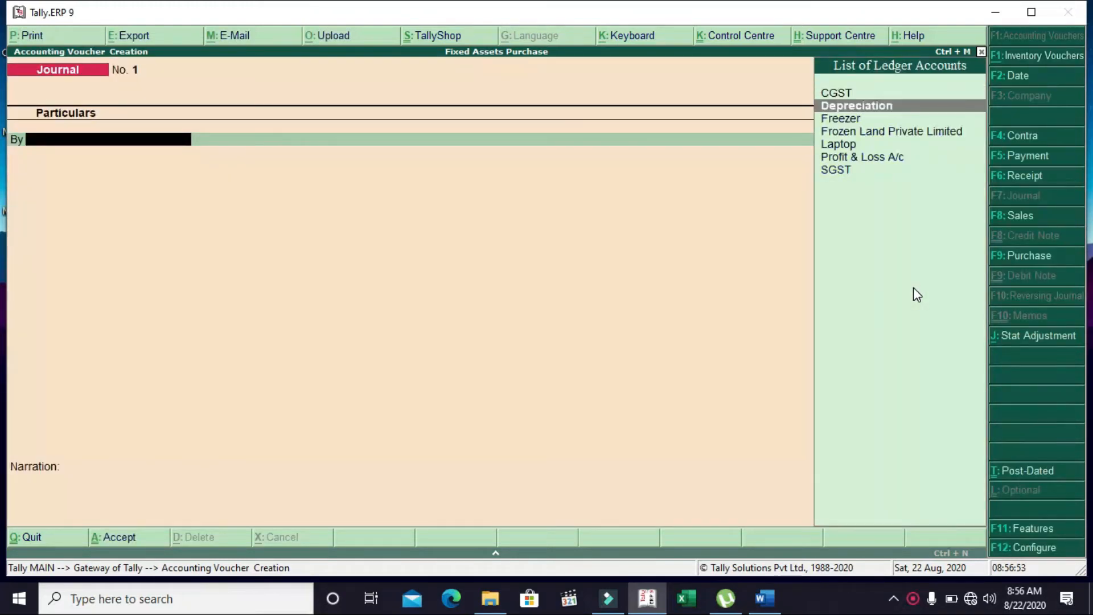
key(Return)
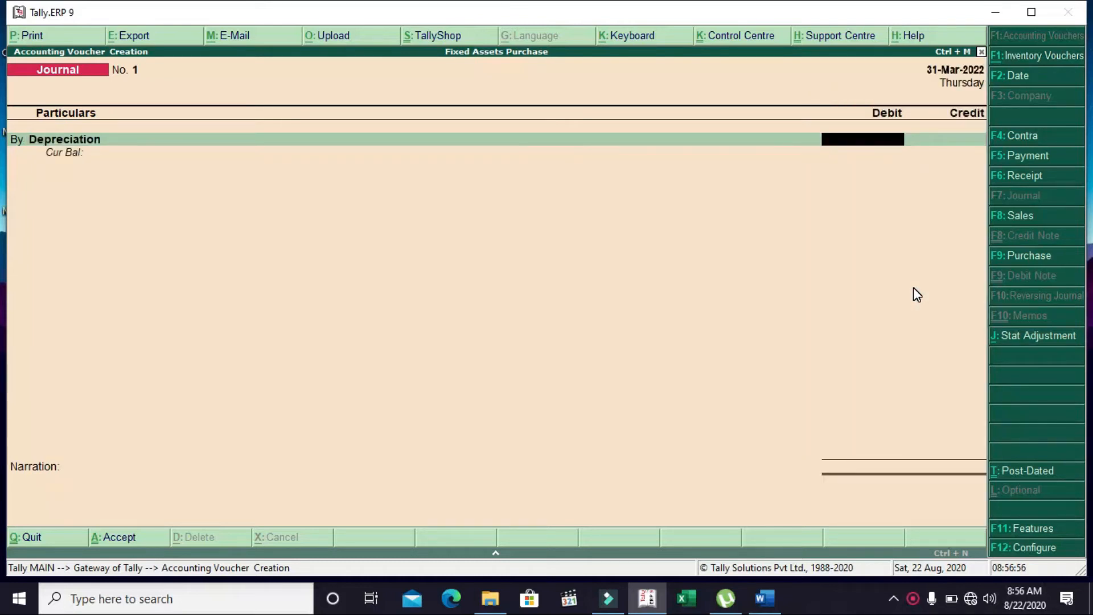
key(ctrl+n)
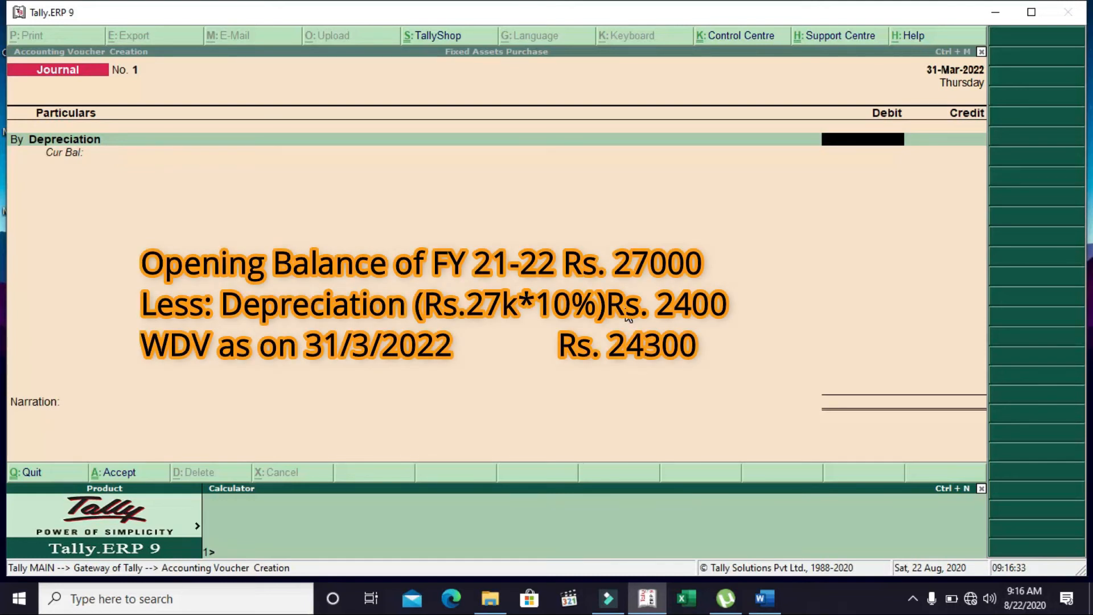
text(27000*10%)
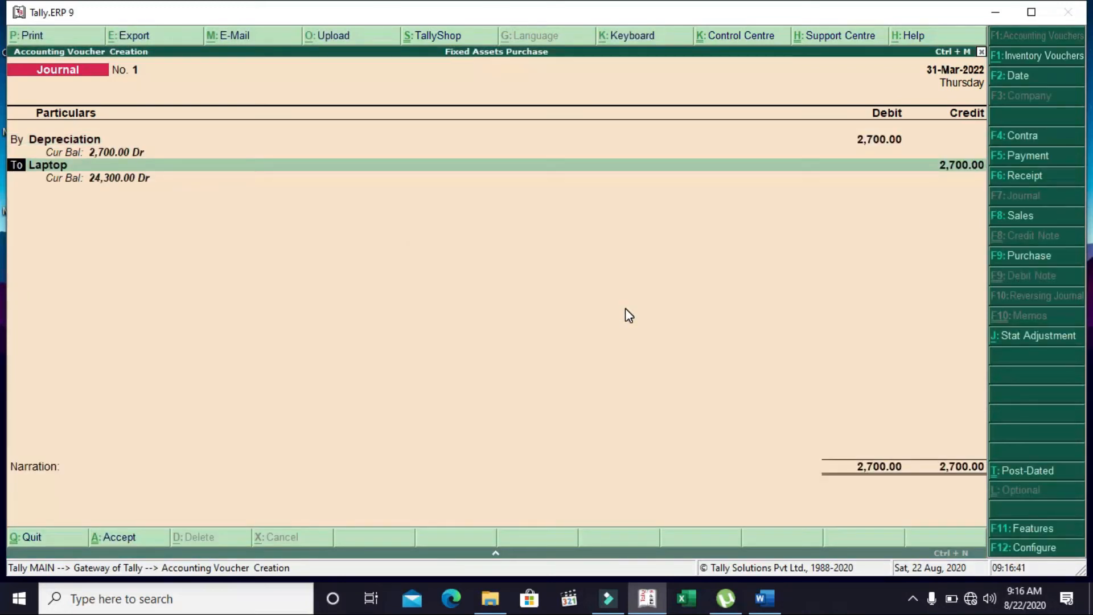
key(Return)
key(Return)
key(Return)
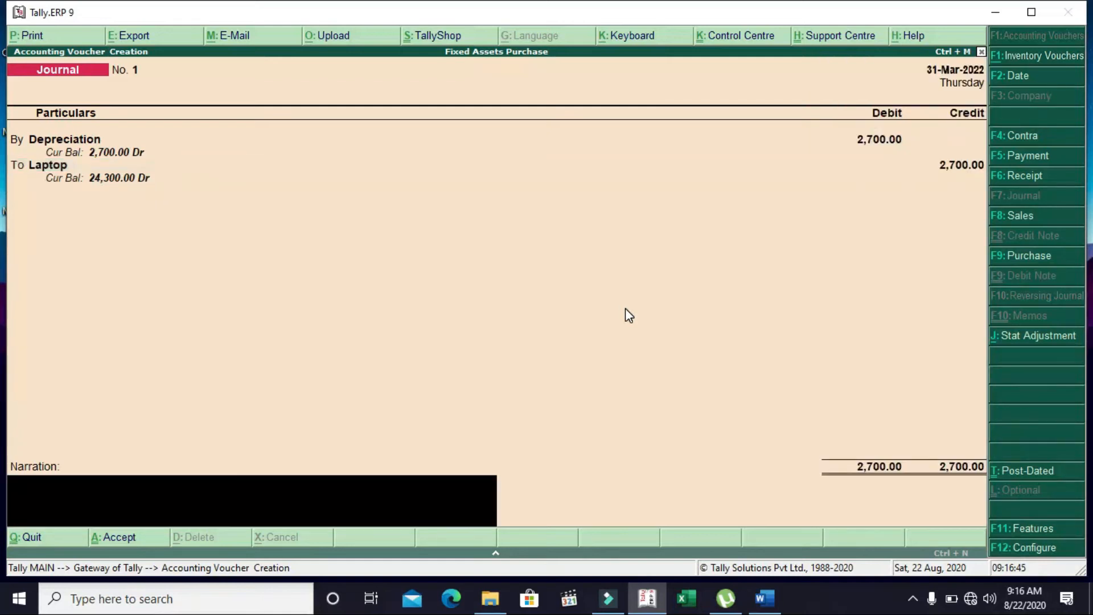
Enter the narration "being depreciation cahrged on laptop for FY 2021-22 under WDV method" and save the journal voucher.
text(being depreciation cahrge)
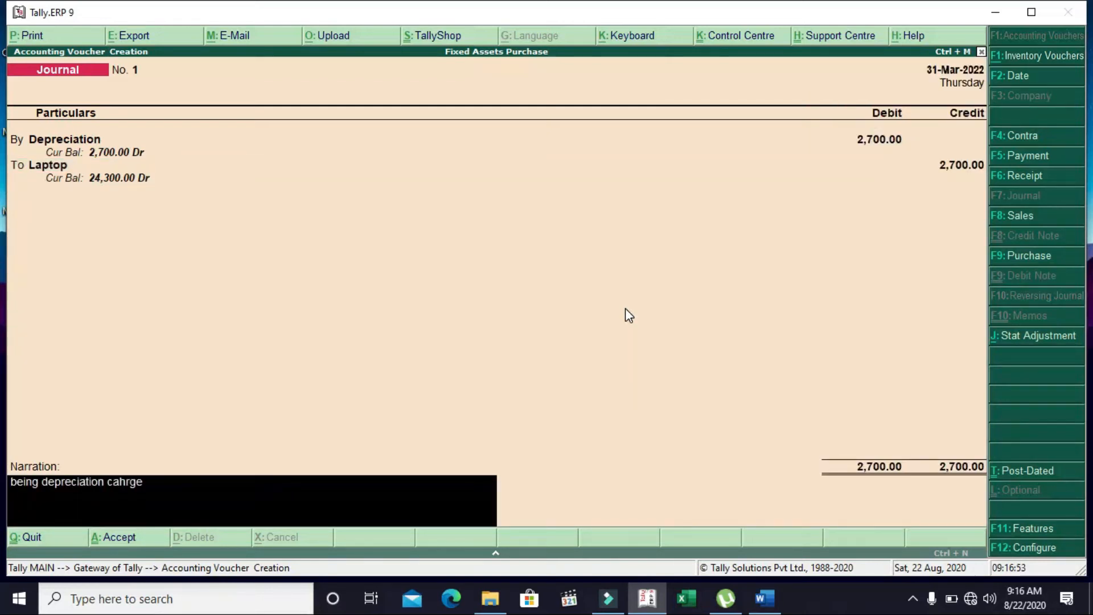
text(d on laptop for FY 20)
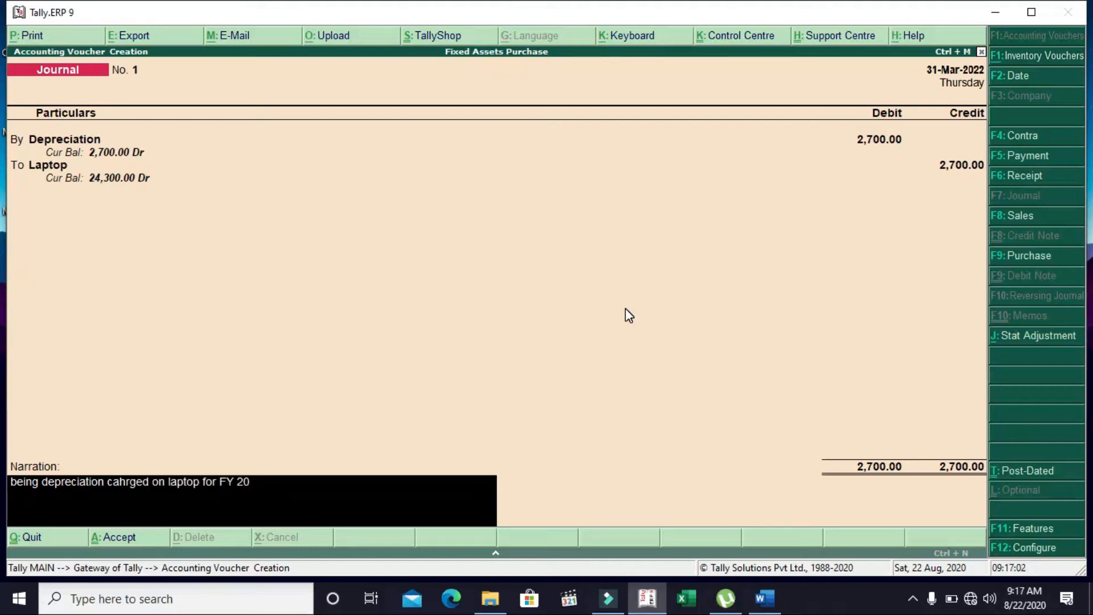
text(21-22 under WDV method)
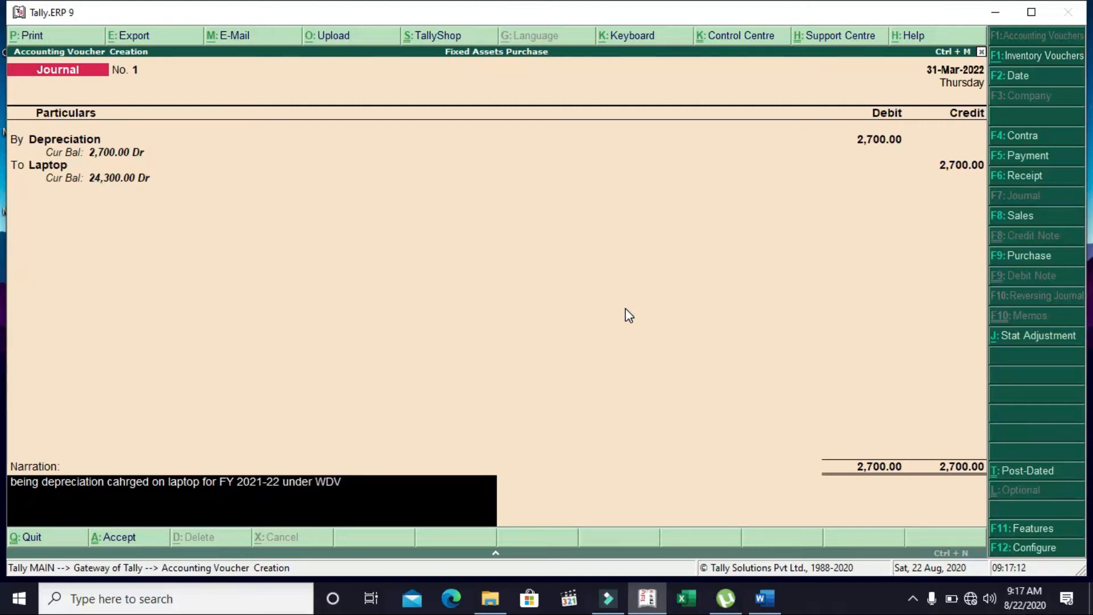
key(Return)
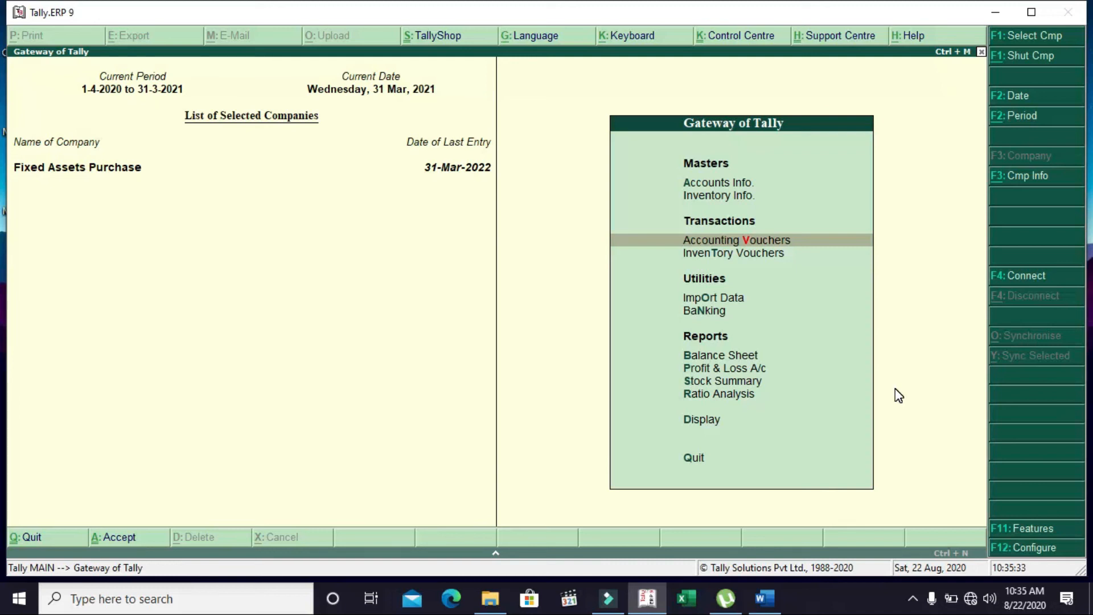
Examine the depreciation charge in the detailed Profit & Loss A/c for 2020-21, and return to the Gateway of Tally.
key(Down)
key(Down)
key(Down)
key(Down)
key(Down)
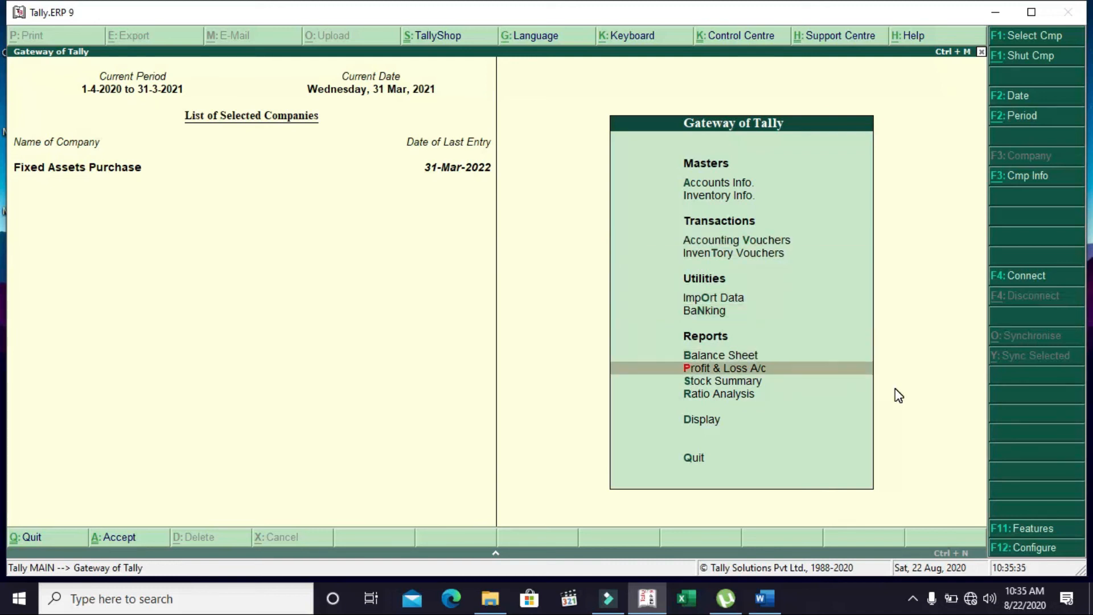
key(Return)
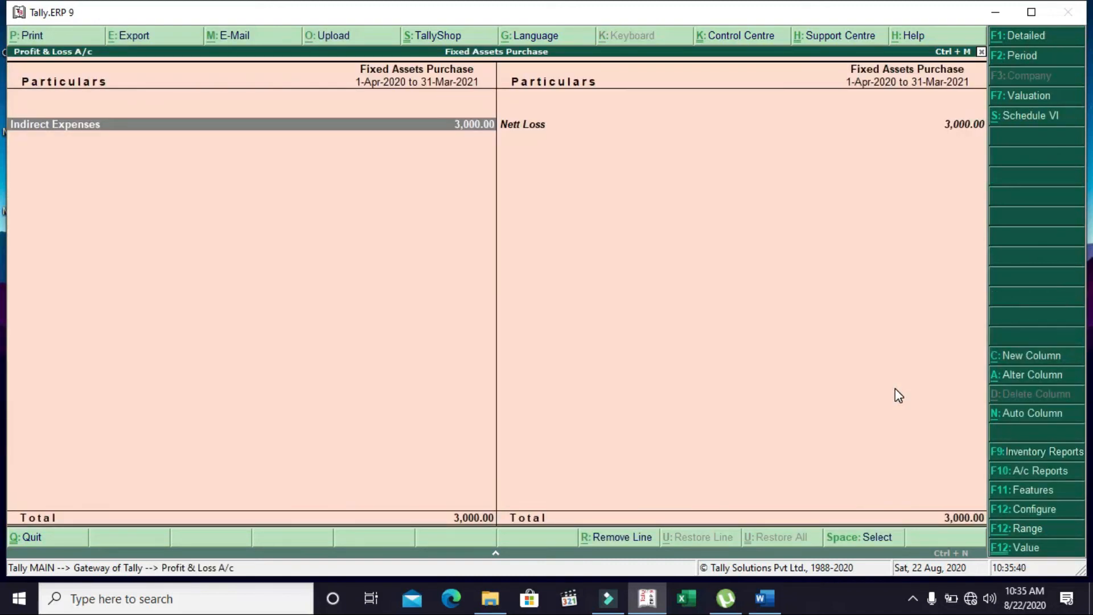
key(alt+F1)
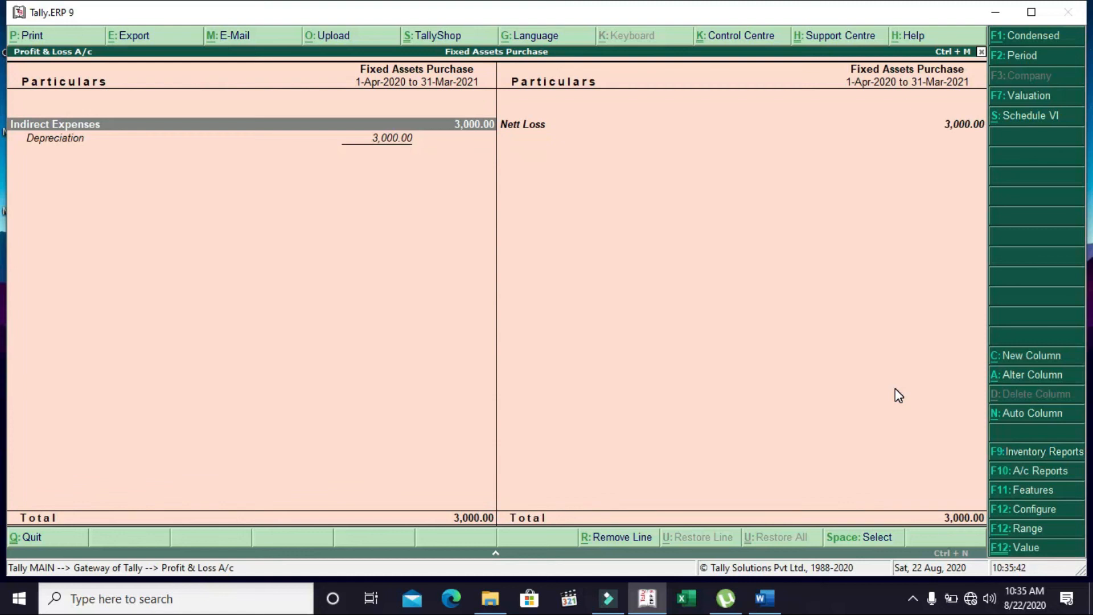
key(Down)
key(Escape)
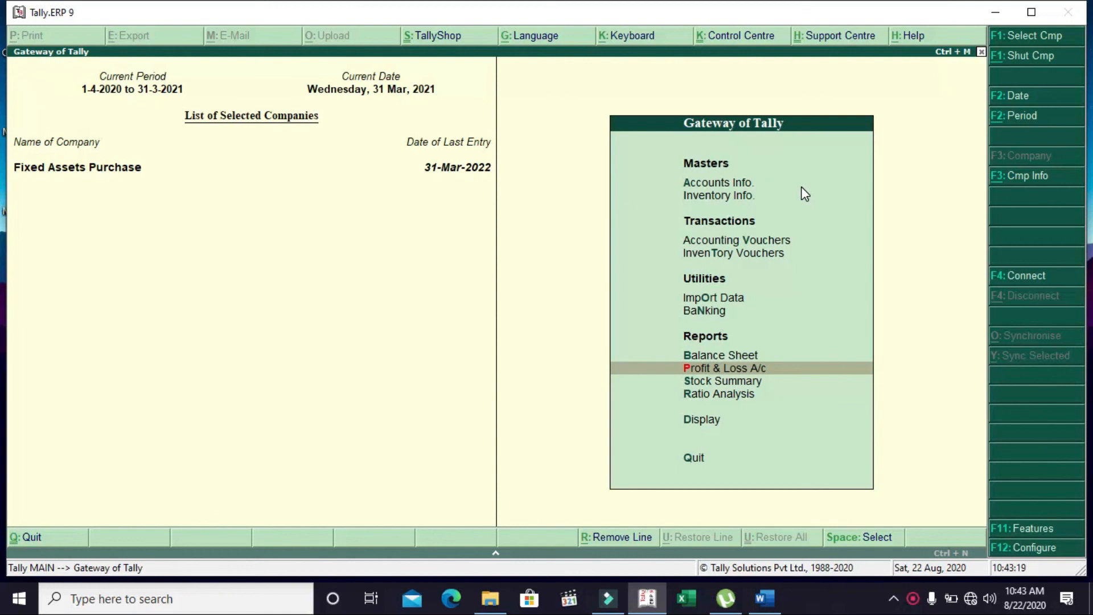
Examine the laptop's value under Fixed Assets in the detailed Balance Sheet as at 31-Mar-2021.
key(Up)
key(Return)
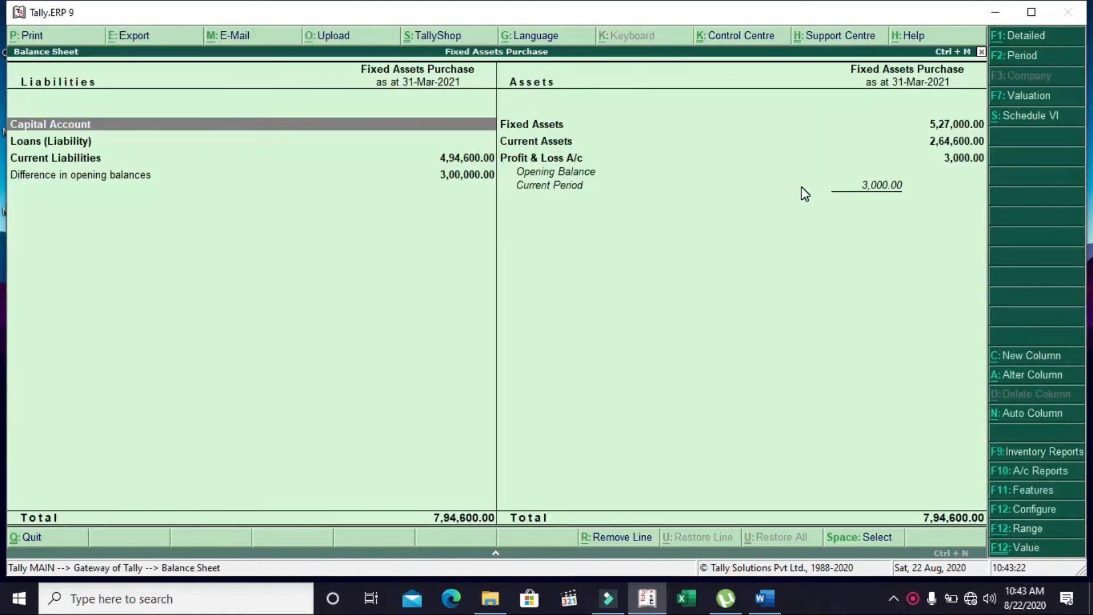
key(alt+F1)
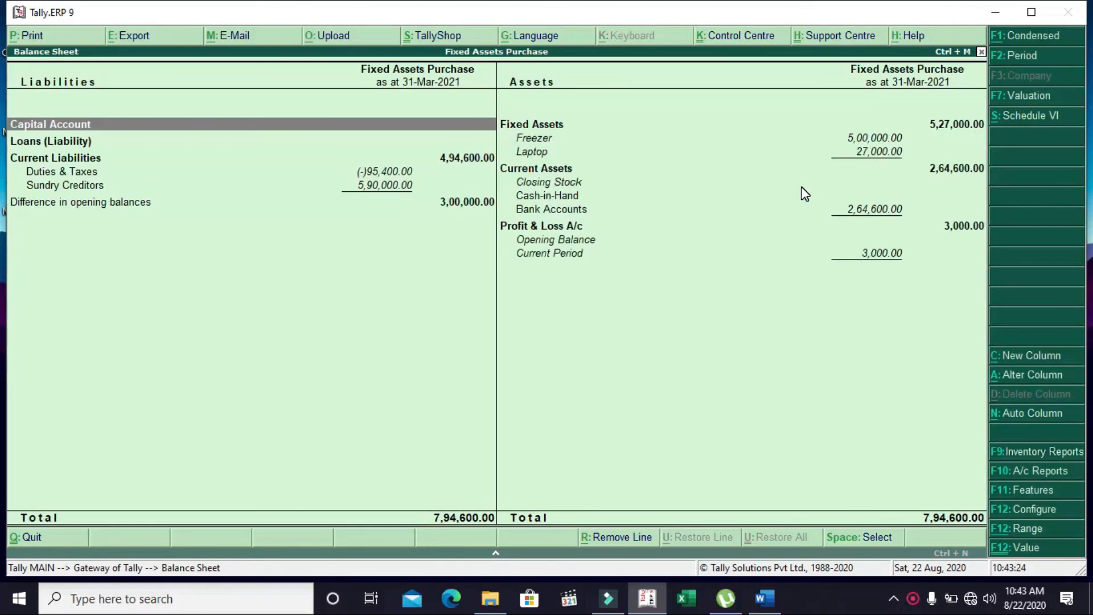
key(Right)
key(Down)
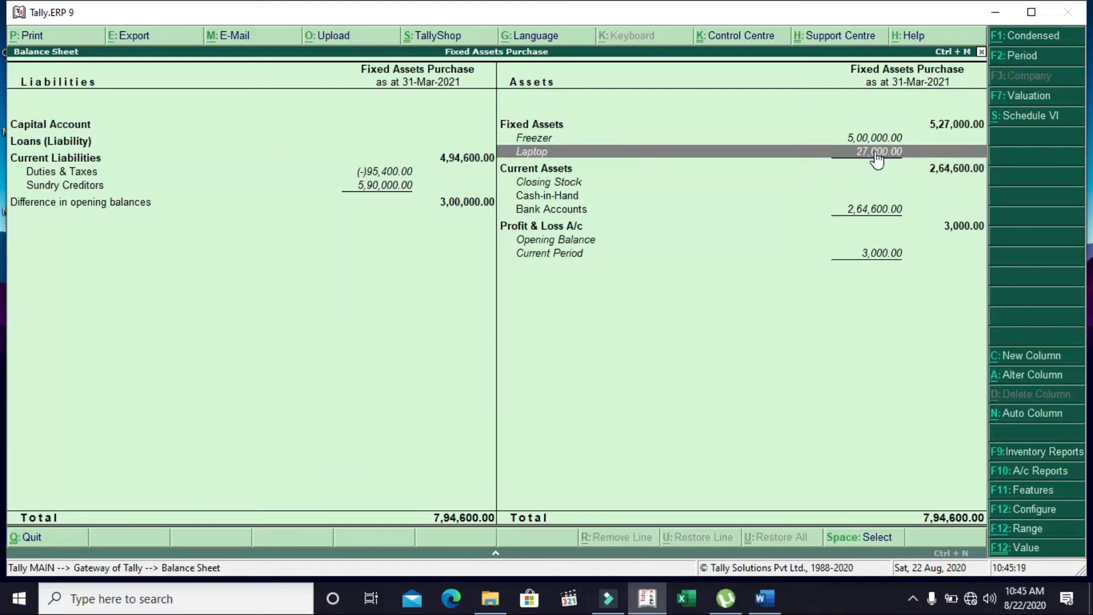